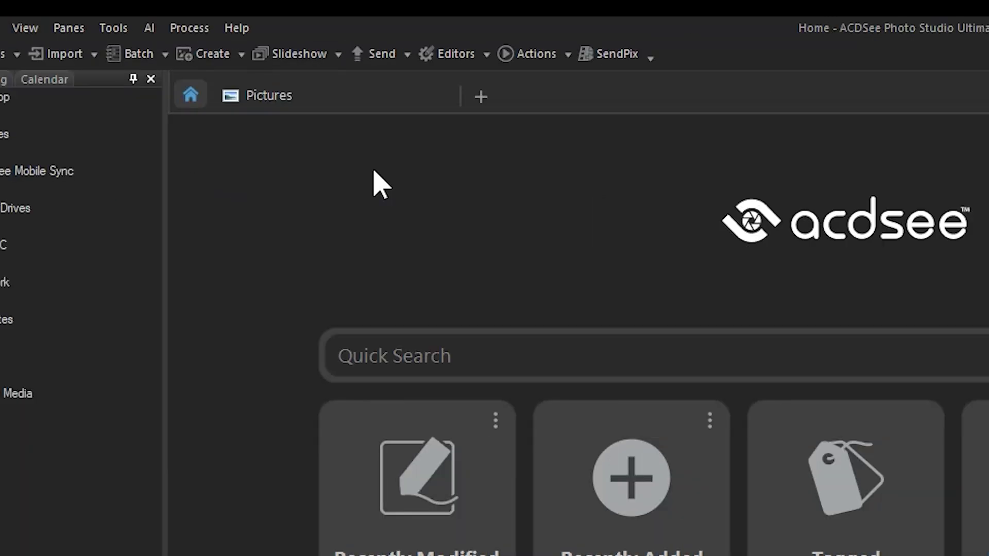
In Tools > Options > Manage Mode, first set On Startup to open the Pictures start folder.
{"action": "left_click", "coordinate": [114, 29]}
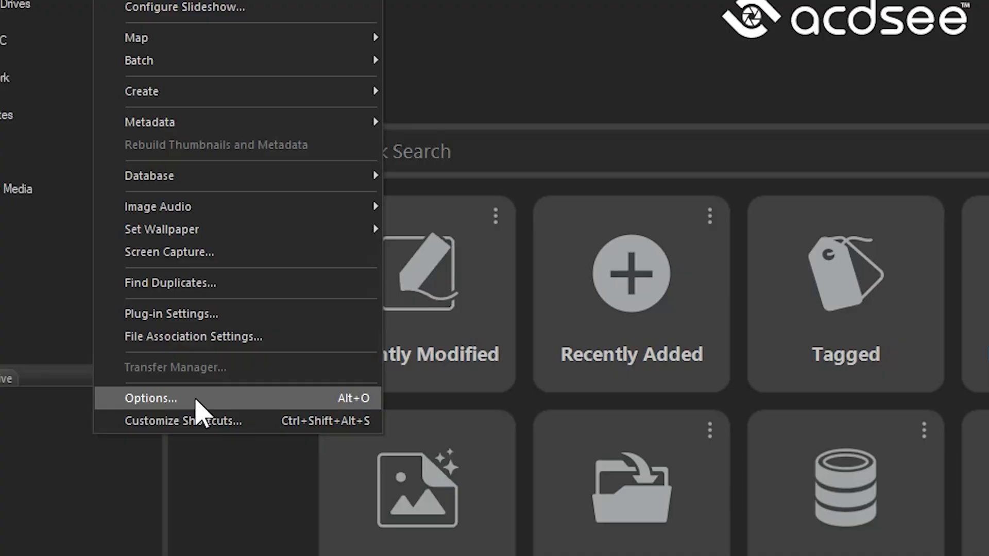
{"action": "left_click", "coordinate": [196, 551]}
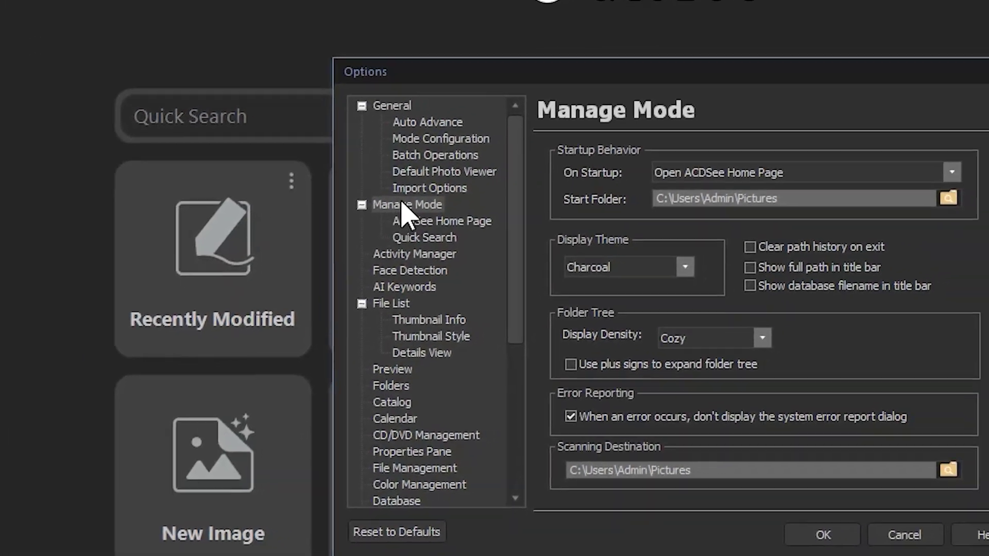
{"action": "left_click", "coordinate": [605, 241]}
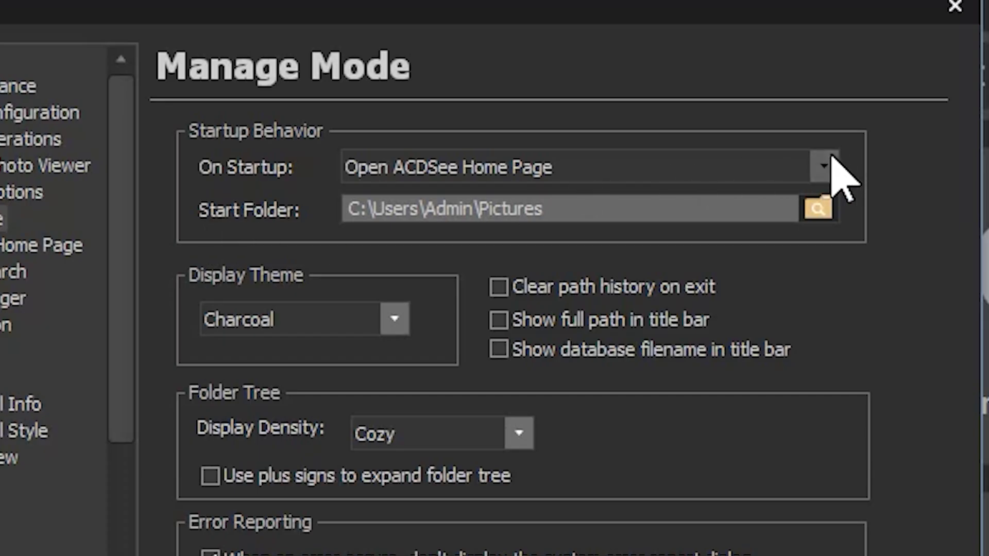
{"action": "left_click", "coordinate": [809, 148]}
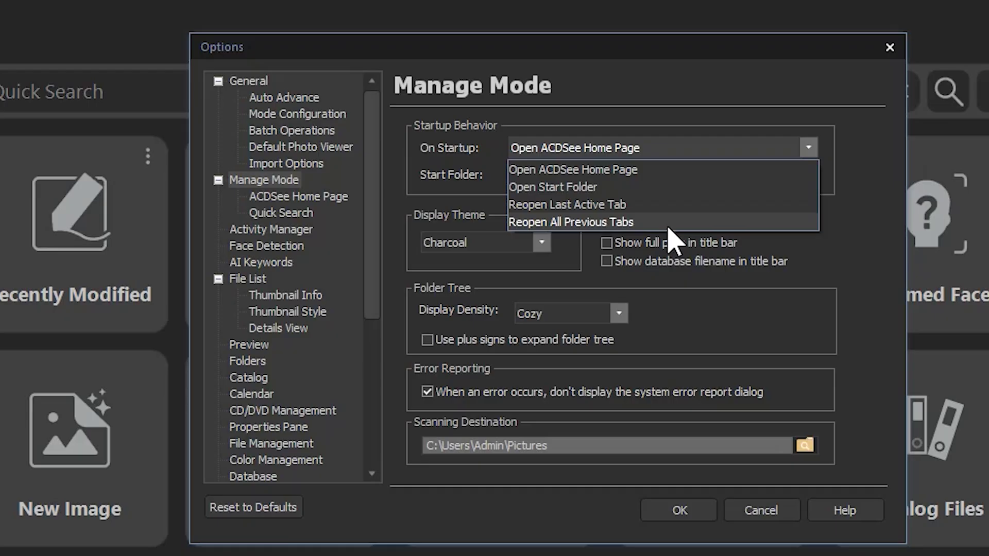
{"action": "left_click", "coordinate": [657, 187]}
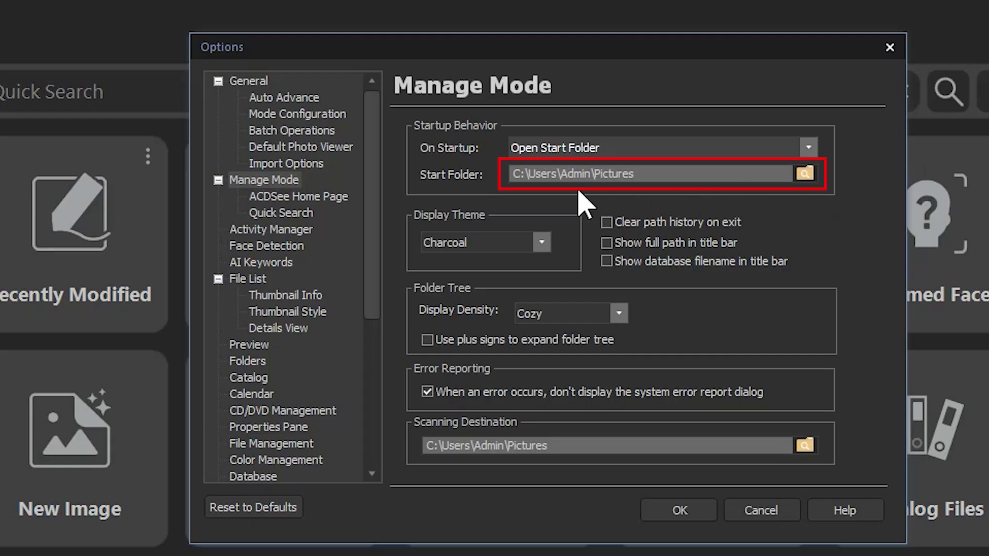
{"action": "left_click_drag", "start_coordinate": [649, 174], "coordinate": [596, 174]}
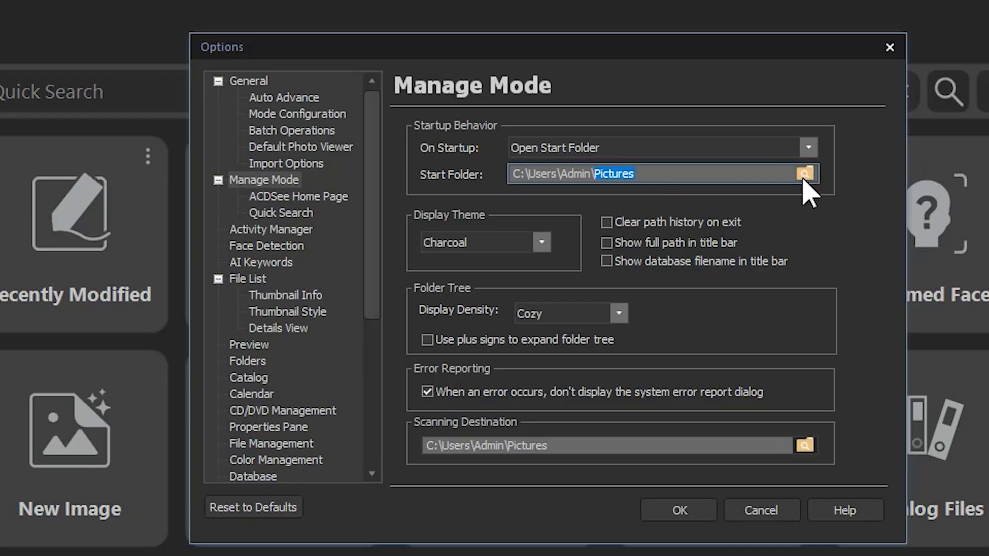
Change On Startup from Reopen Last Active Tab to Reopen All Previous Tabs.
{"action": "left_click", "coordinate": [809, 149]}
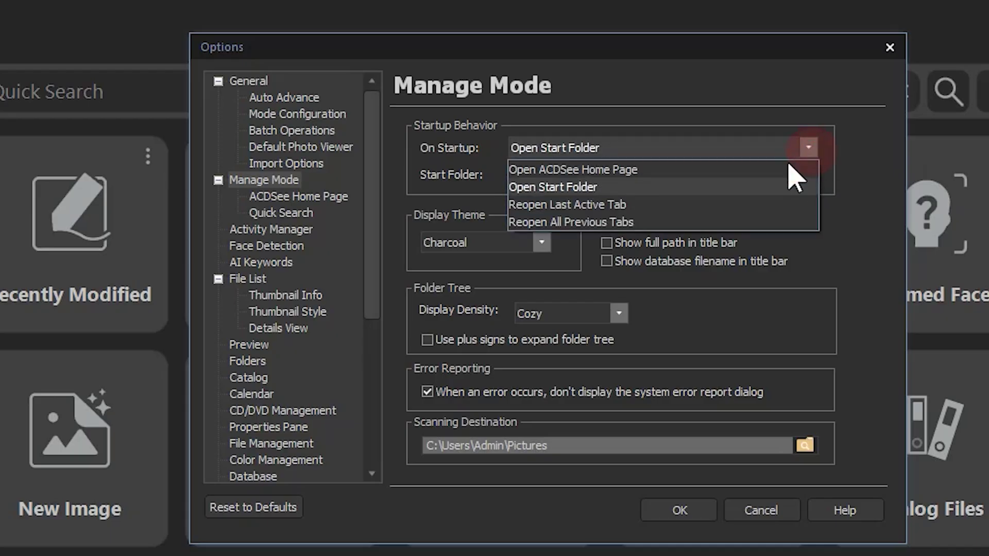
{"action": "left_click", "coordinate": [645, 205]}
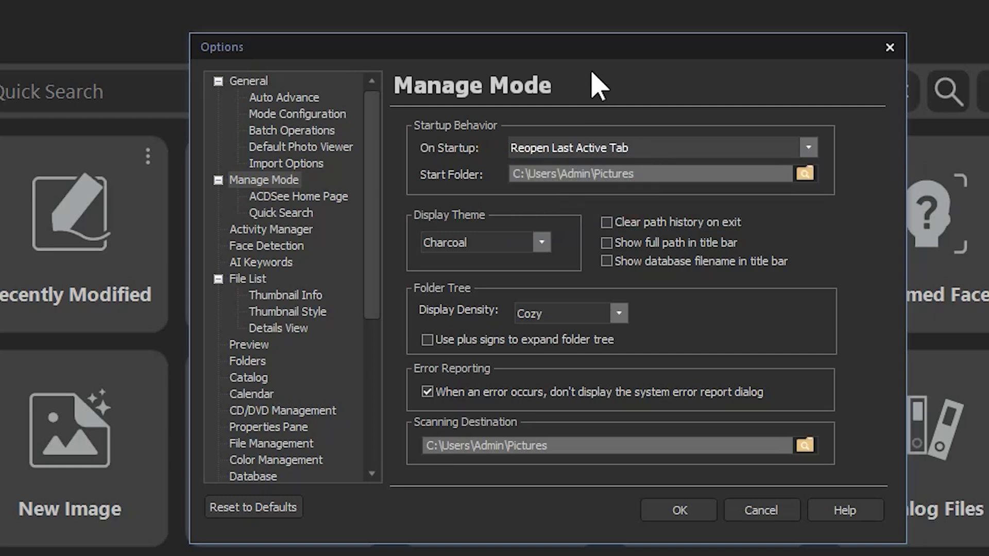
{"action": "left_click_drag", "start_coordinate": [588, 49], "coordinate": [466, 37]}
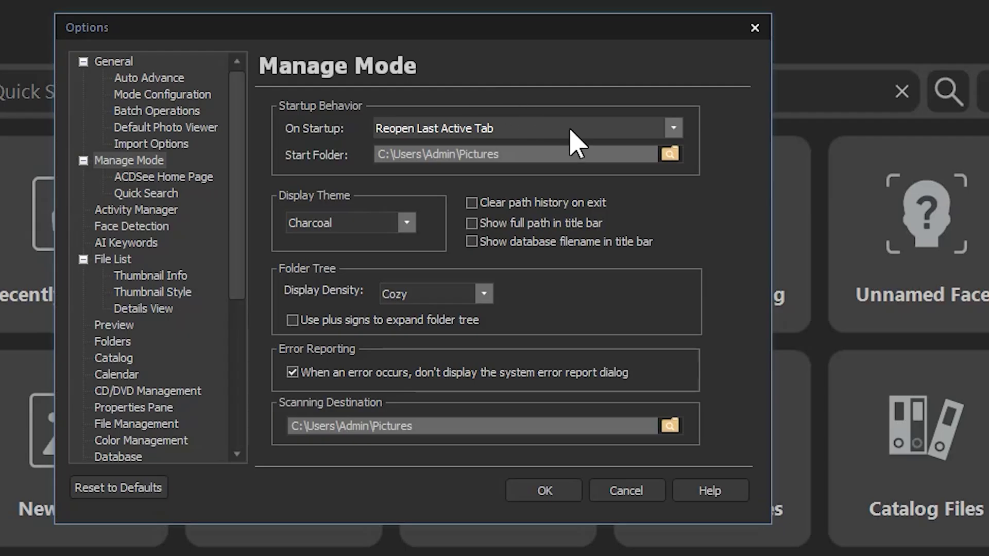
{"action": "left_click", "coordinate": [876, 389]}
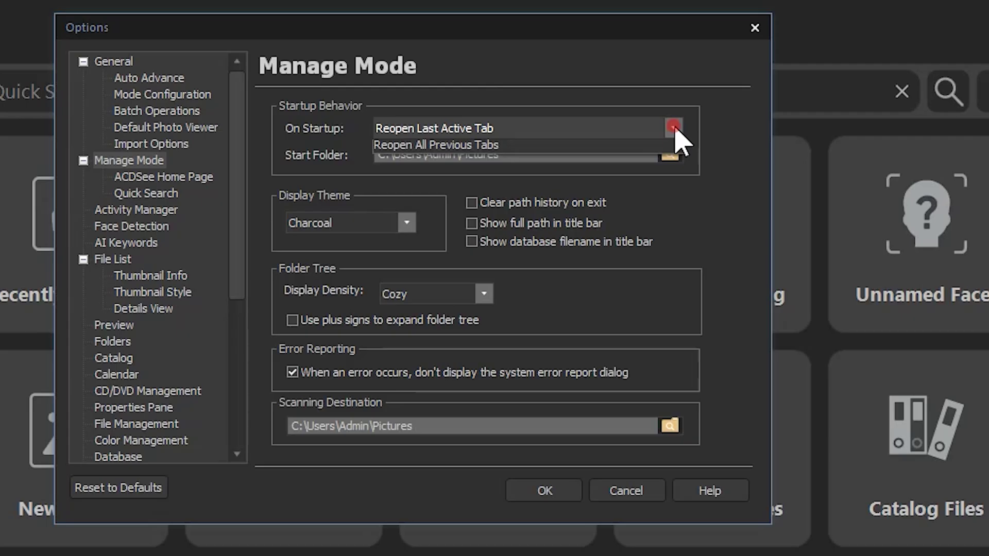
{"action": "left_click", "coordinate": [564, 203]}
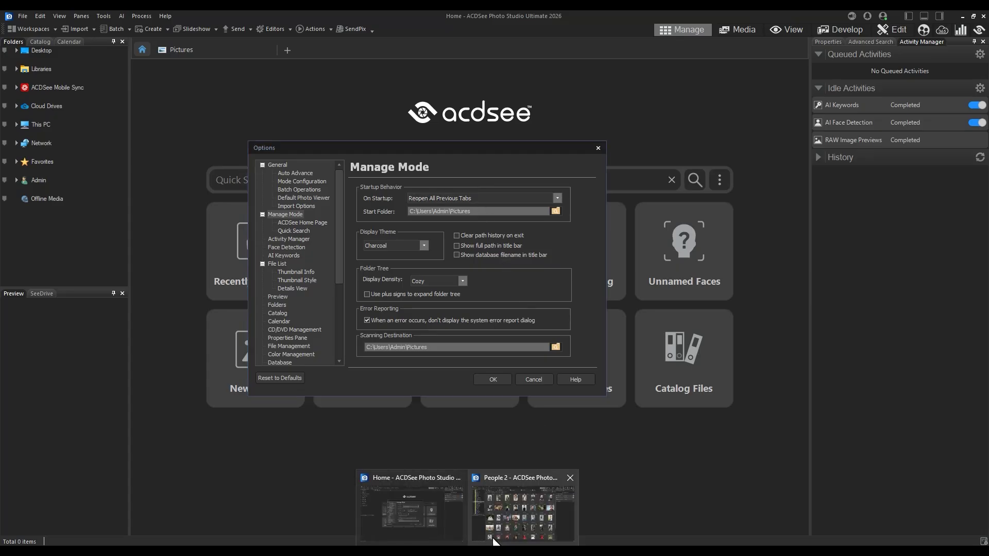
Bring the People 2 ACDSee window to the front from the taskbar.
{"action": "left_click", "coordinate": [512, 517]}
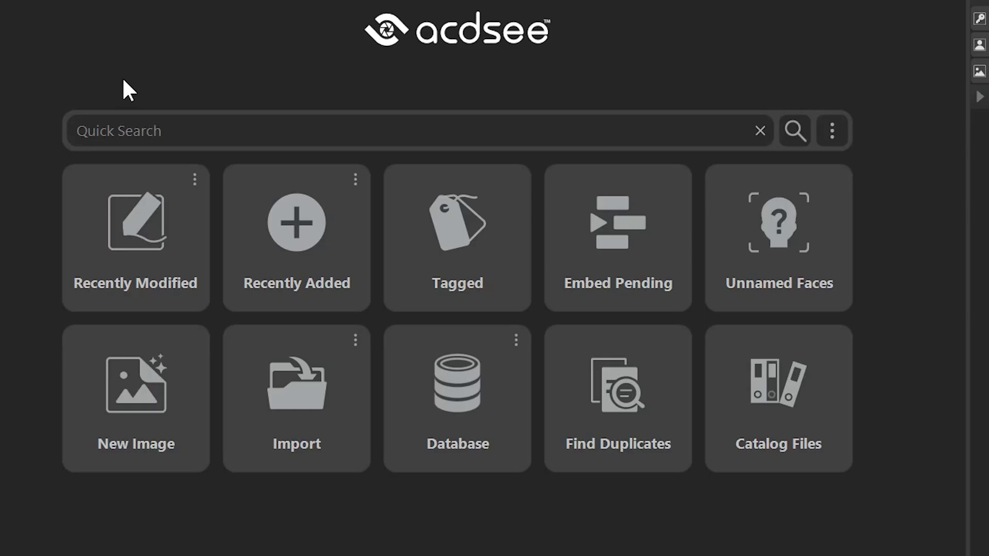
Quick Search the catalogue for 'landscape', then close the results tab.
{"action": "left_click", "coordinate": [523, 357]}
{"action": "type", "text": "landscape"}
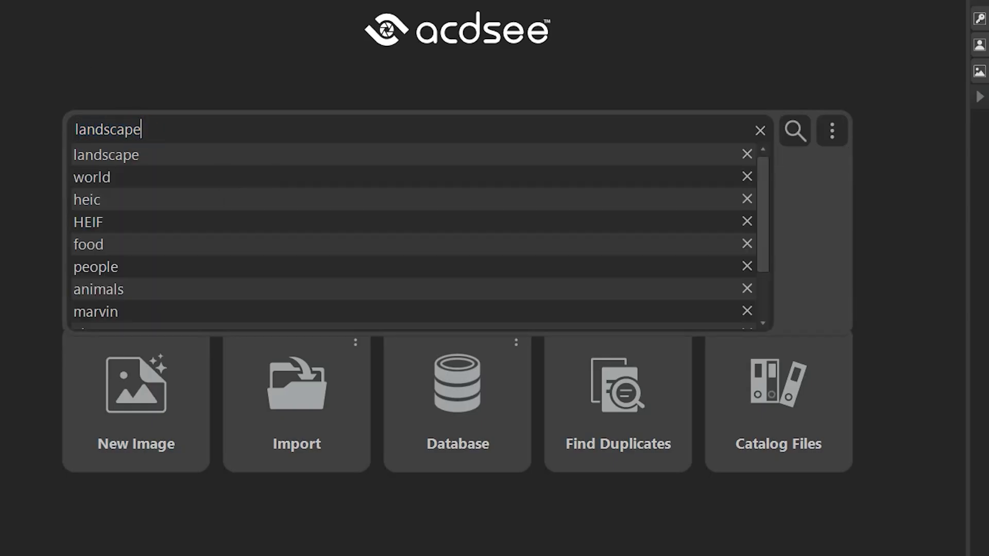
{"action": "key", "text": "Return"}
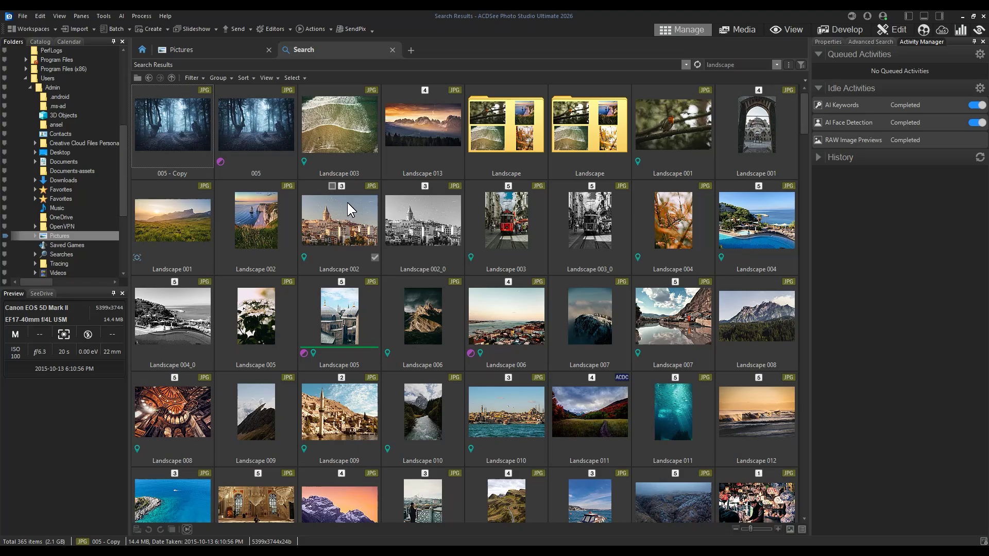
{"action": "left_click", "coordinate": [393, 50]}
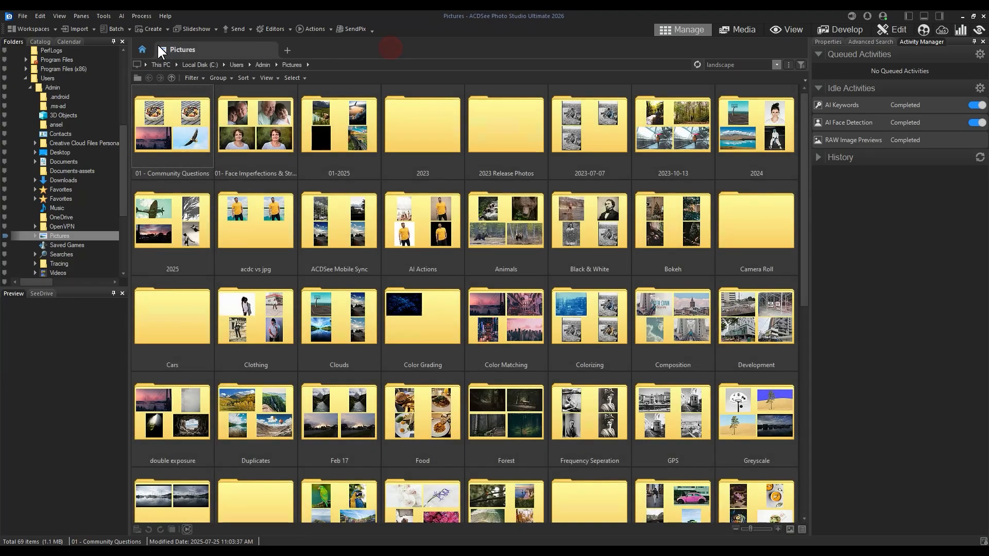
From the Home page, set the Recently Modified time range and list those images.
{"action": "left_click", "coordinate": [142, 50]}
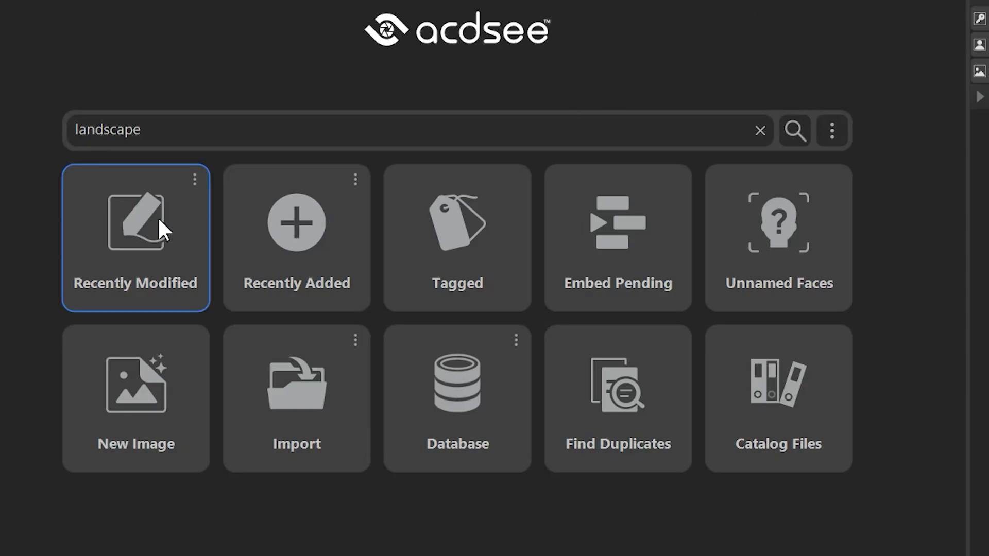
{"action": "left_click", "coordinate": [194, 179]}
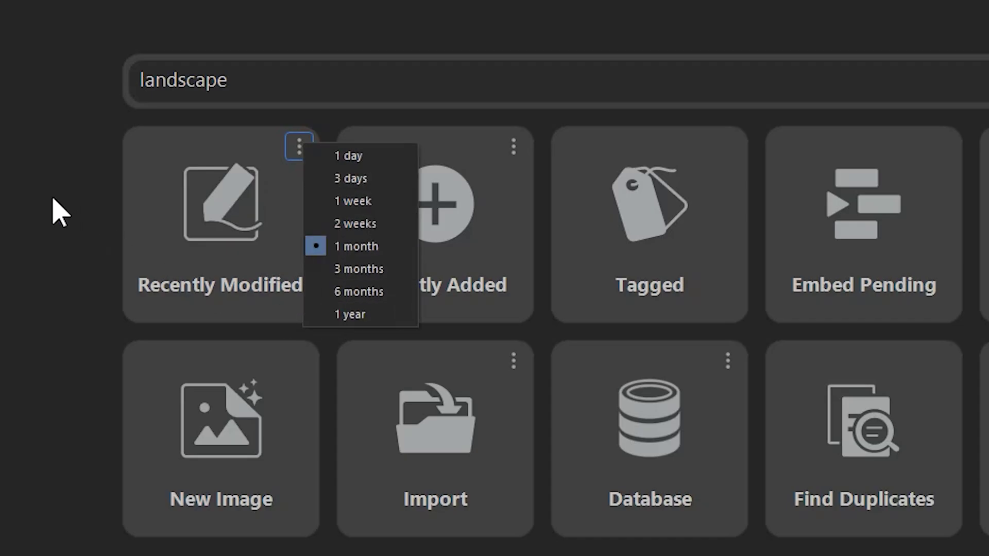
{"action": "left_click", "coordinate": [220, 276]}
Back on Home, limit the Recently Added tile to 3 days and list those images.
{"action": "left_click", "coordinate": [168, 57]}
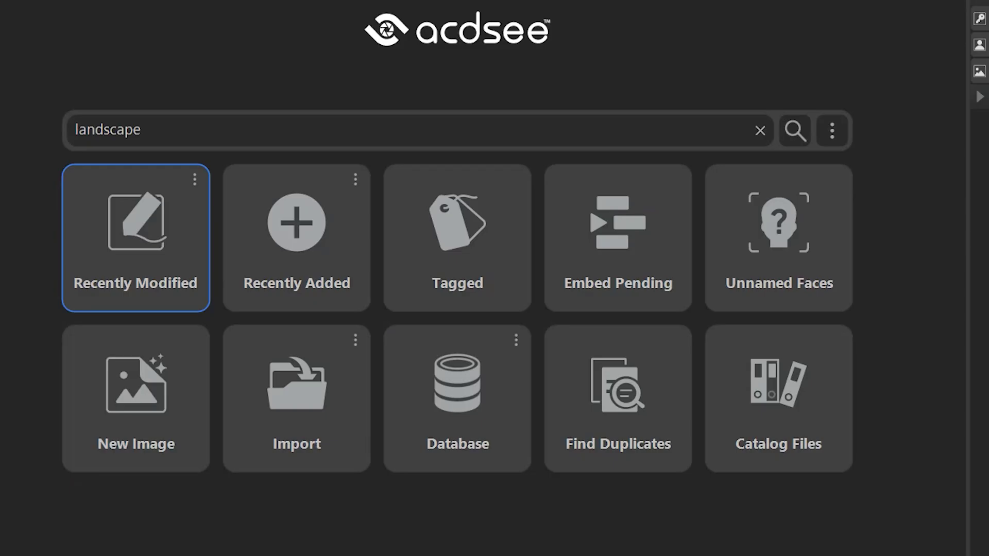
{"action": "left_click", "coordinate": [355, 179]}
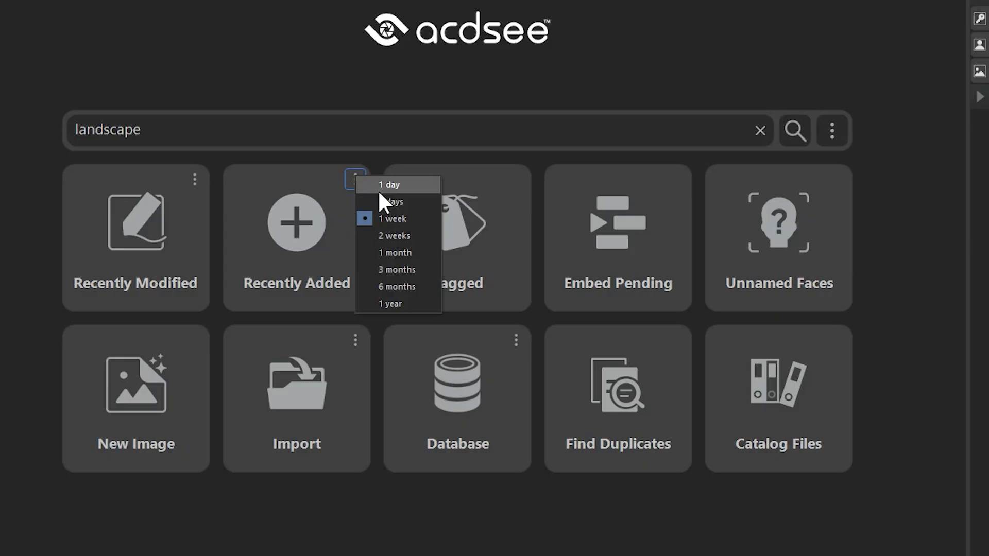
{"action": "left_click", "coordinate": [406, 202]}
{"action": "left_click", "coordinate": [297, 212]}
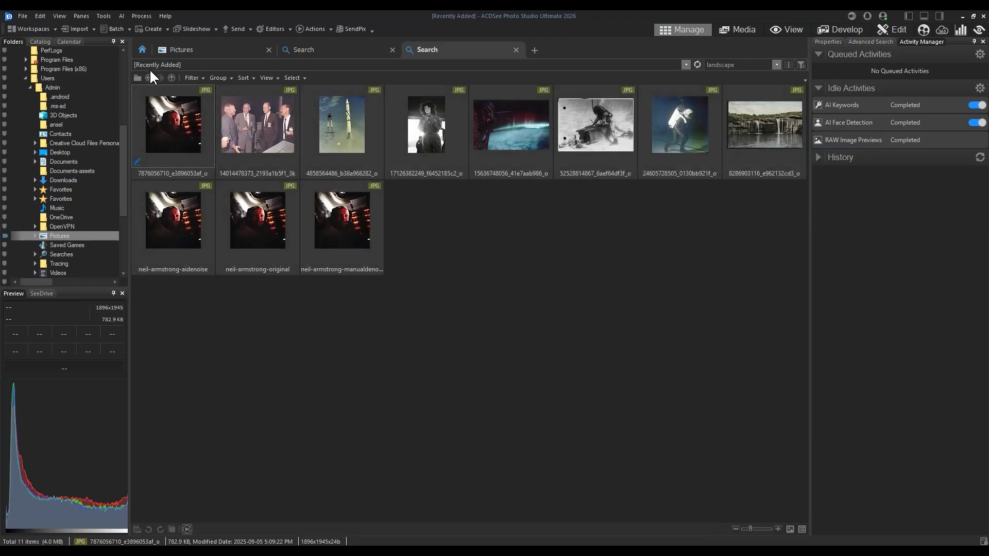
List all tagged images from the Home page tiles, then return Home.
{"action": "left_click", "coordinate": [143, 49]}
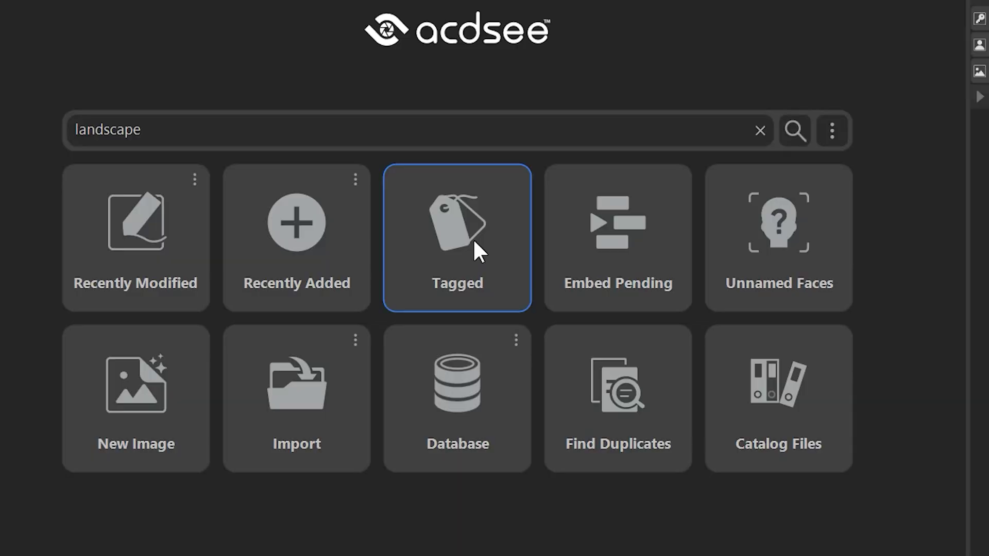
{"action": "left_click", "coordinate": [474, 242]}
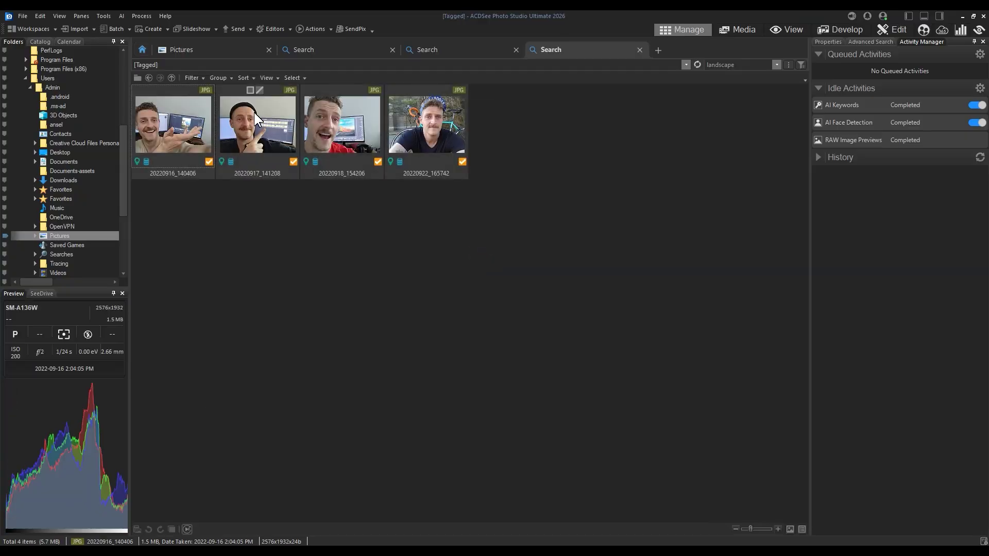
{"action": "left_click", "coordinate": [142, 49]}
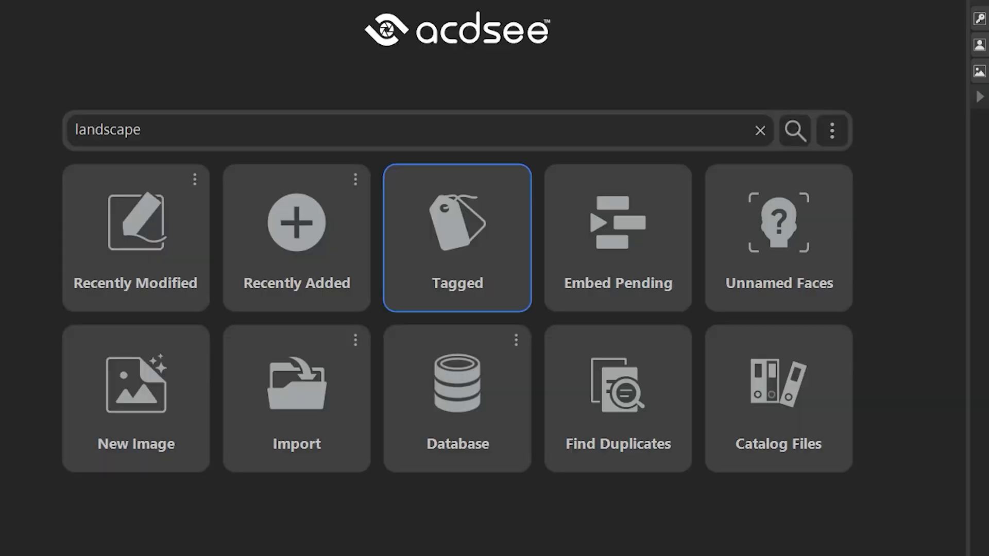
Browse the Embed Pending (150) and Unnamed Faces (321) results, then return to Home.
{"action": "left_click", "coordinate": [641, 242]}
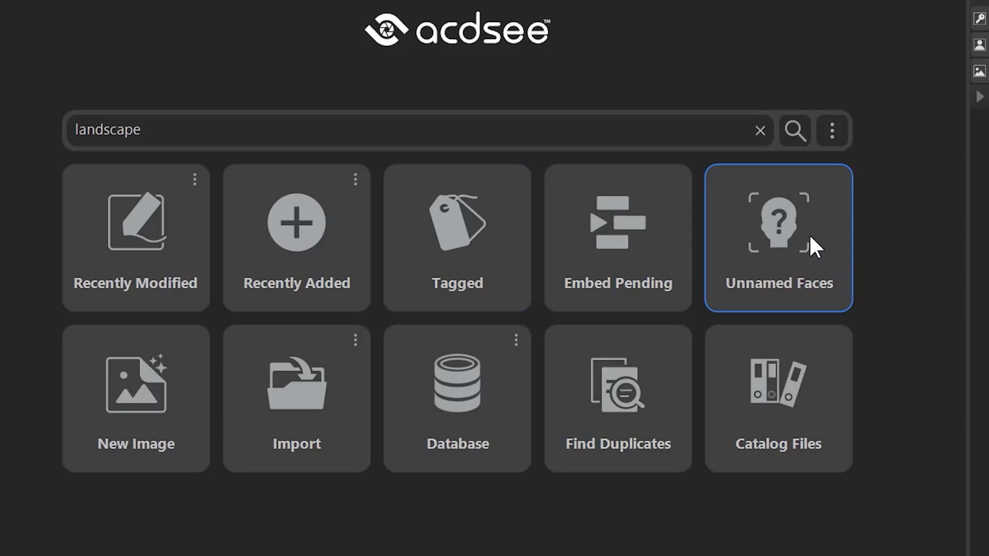
{"action": "left_click", "coordinate": [811, 246]}
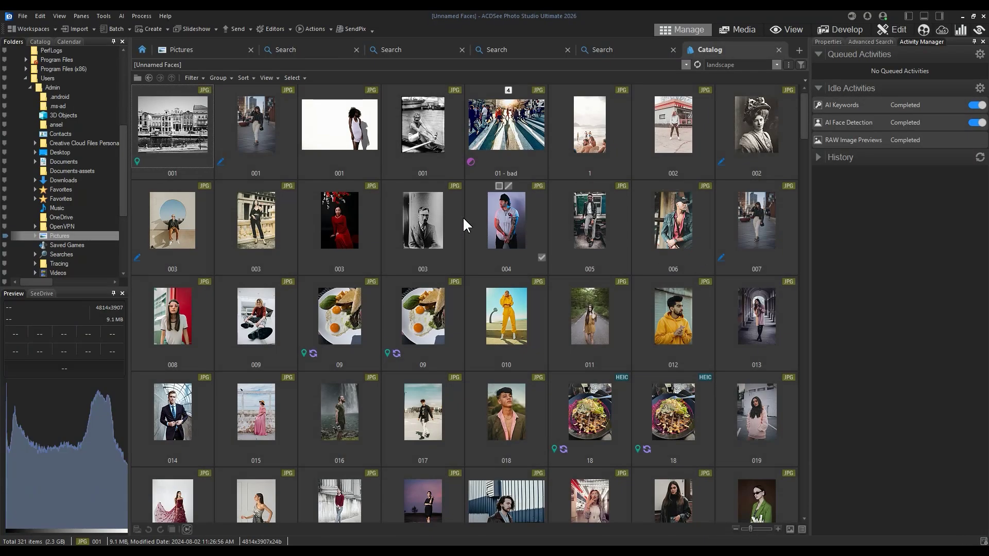
{"action": "scroll", "coordinate": [463, 217], "scroll_direction": "down", "scroll_amount": 10}
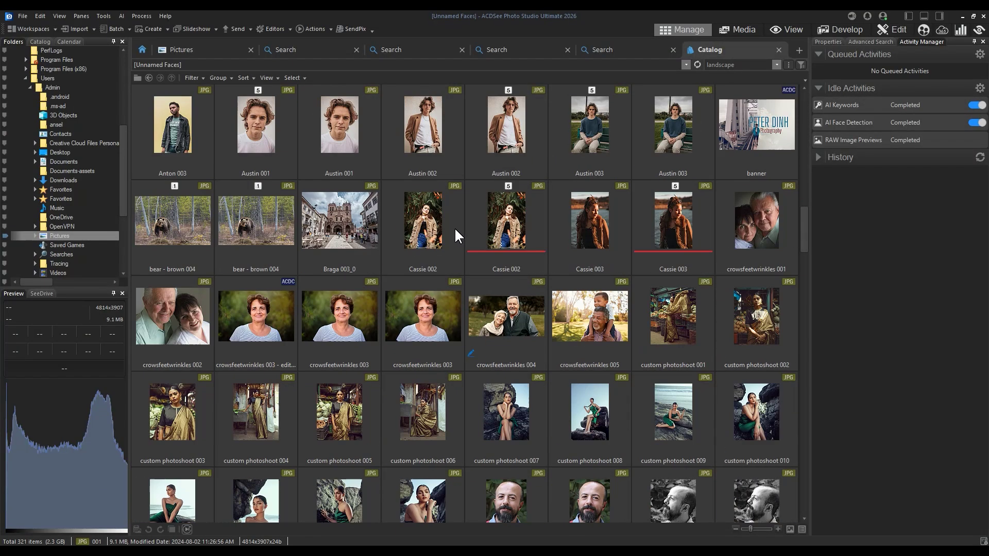
{"action": "scroll", "coordinate": [454, 227], "scroll_direction": "down", "scroll_amount": 4}
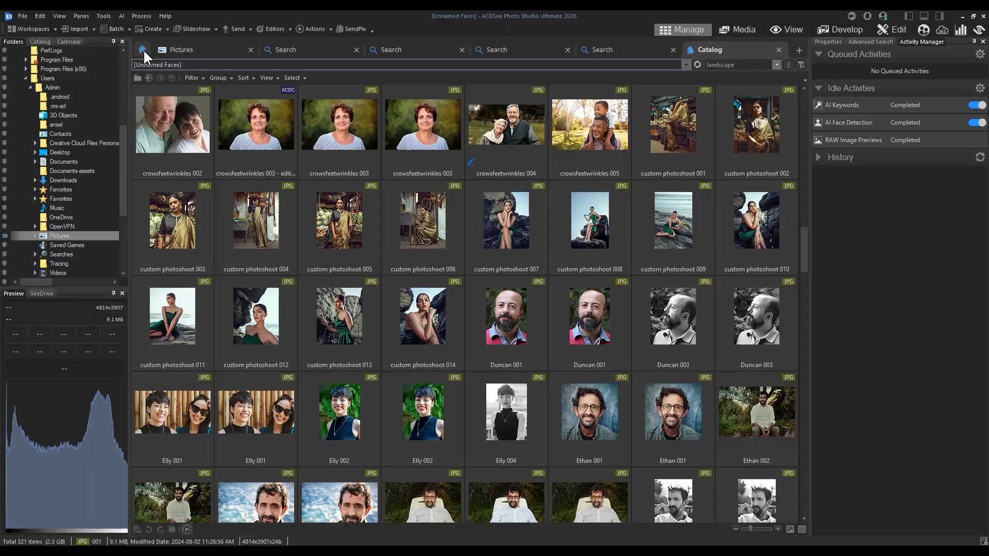
{"action": "left_click", "coordinate": [143, 49]}
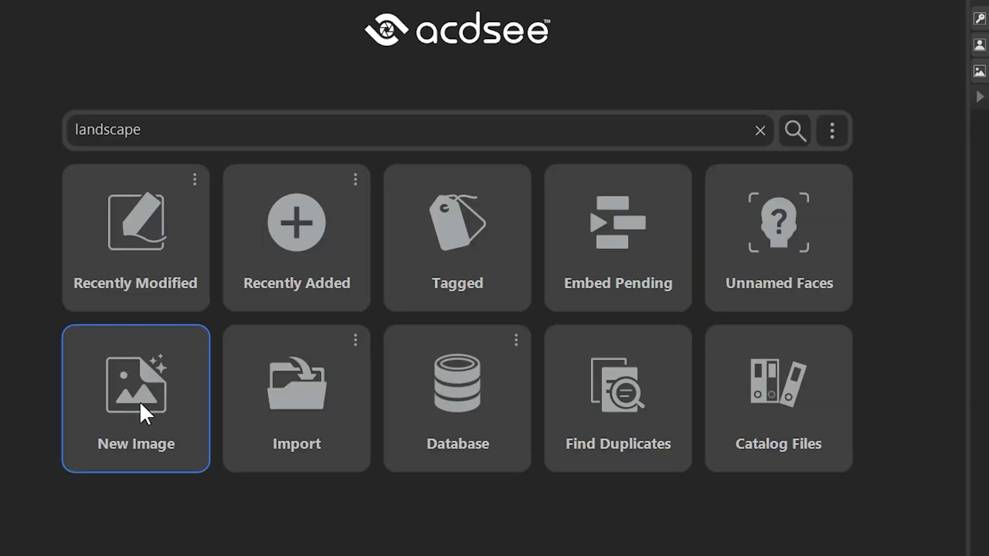
{"action": "left_click", "coordinate": [142, 412]}
{"action": "left_click_drag", "start_coordinate": [502, 136], "coordinate": [491, 132]}
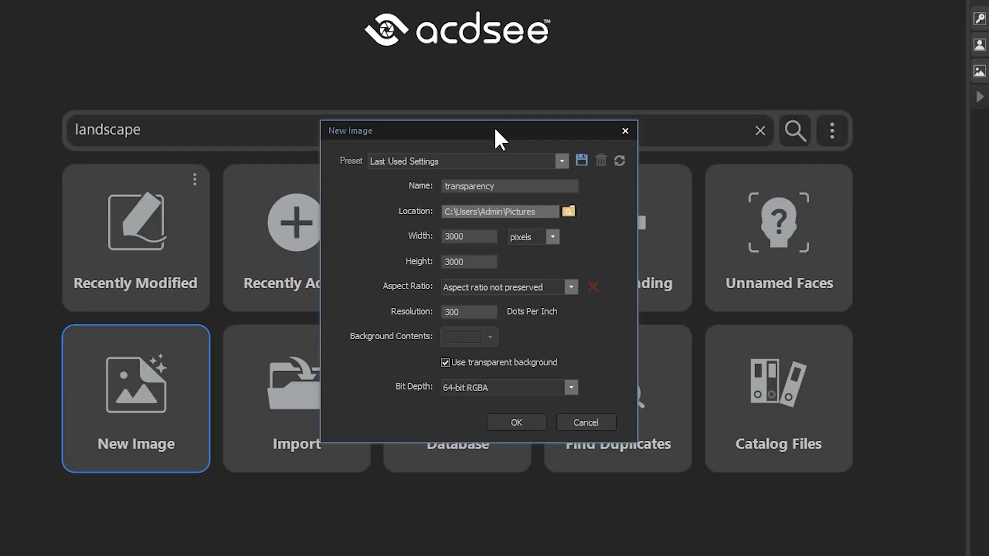
{"action": "left_click", "coordinate": [586, 427]}
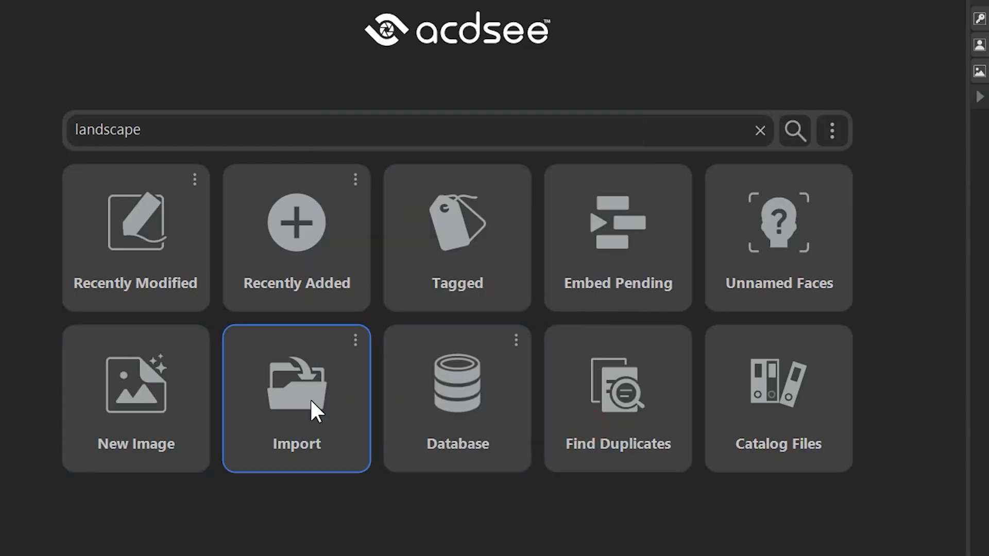
{"action": "left_click", "coordinate": [355, 340]}
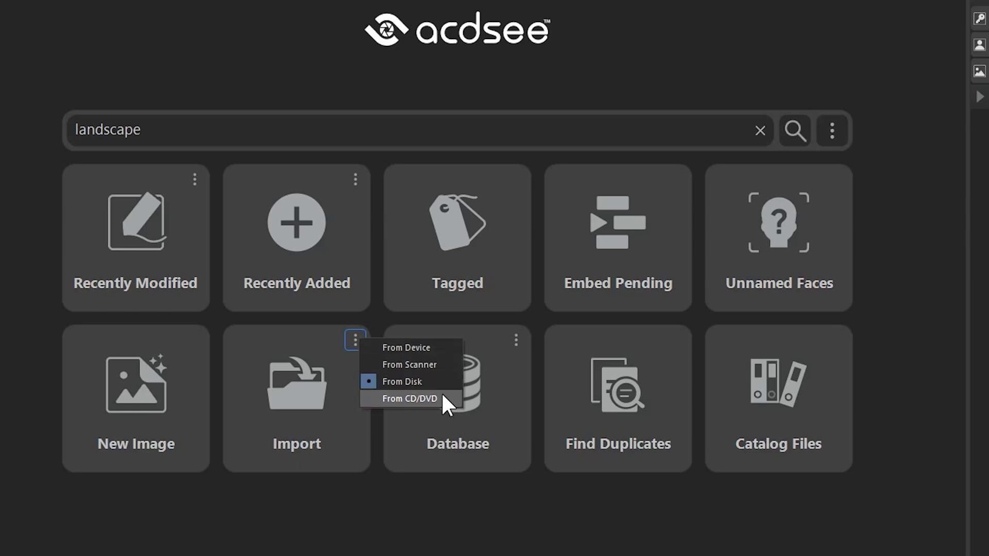
{"action": "left_click", "coordinate": [309, 399]}
{"action": "left_click", "coordinate": [708, 541]}
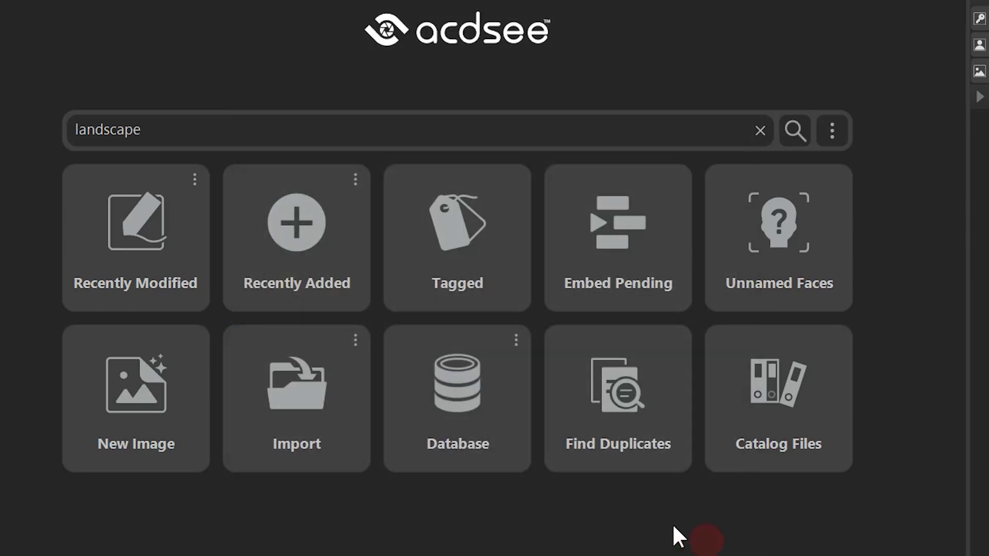
{"action": "left_click", "coordinate": [516, 339]}
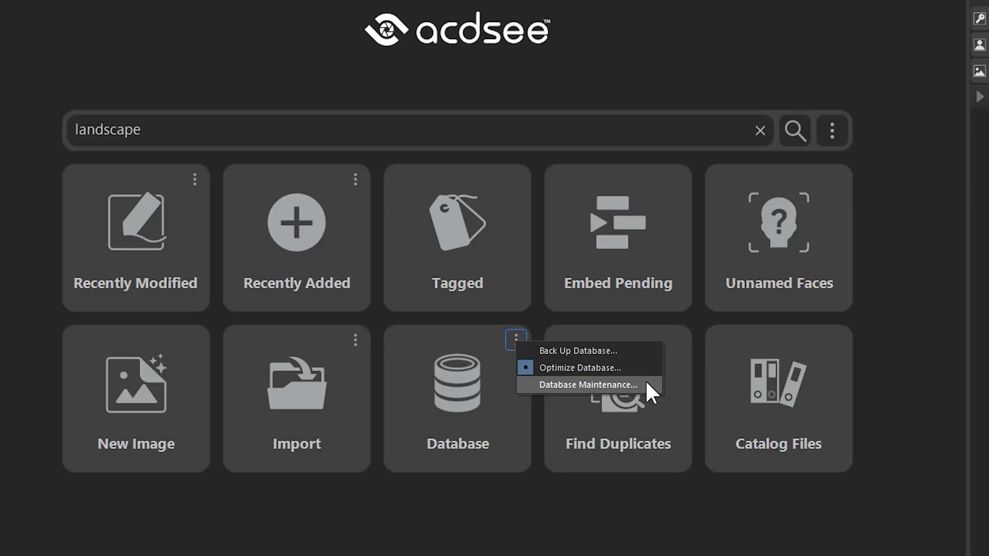
{"action": "left_click", "coordinate": [587, 385]}
{"action": "left_click", "coordinate": [624, 394]}
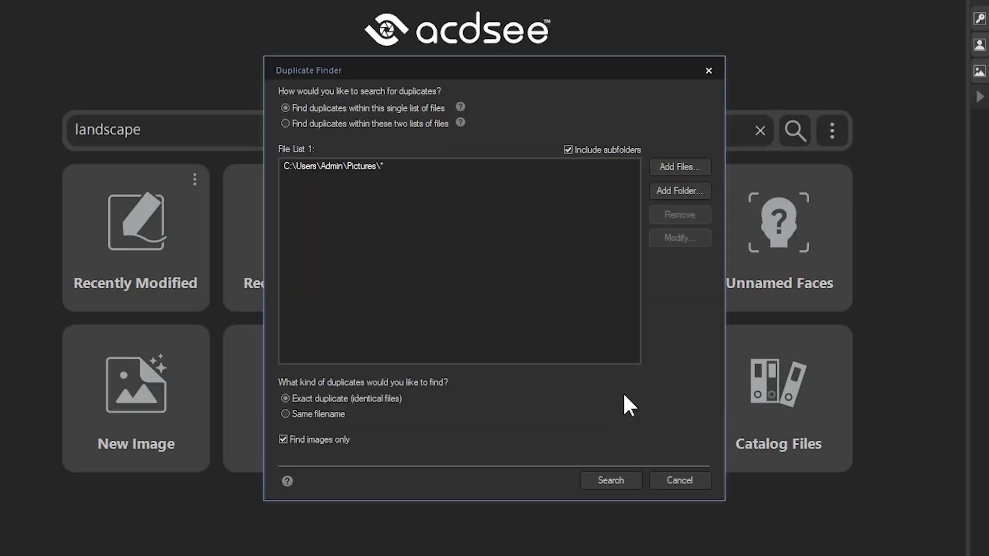
{"action": "left_click", "coordinate": [370, 165]}
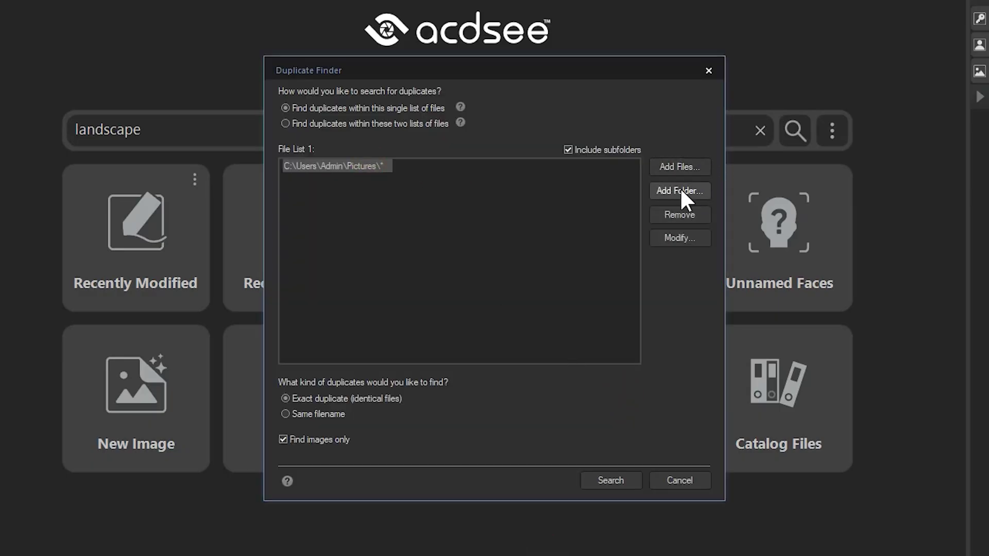
{"action": "left_click", "coordinate": [610, 480]}
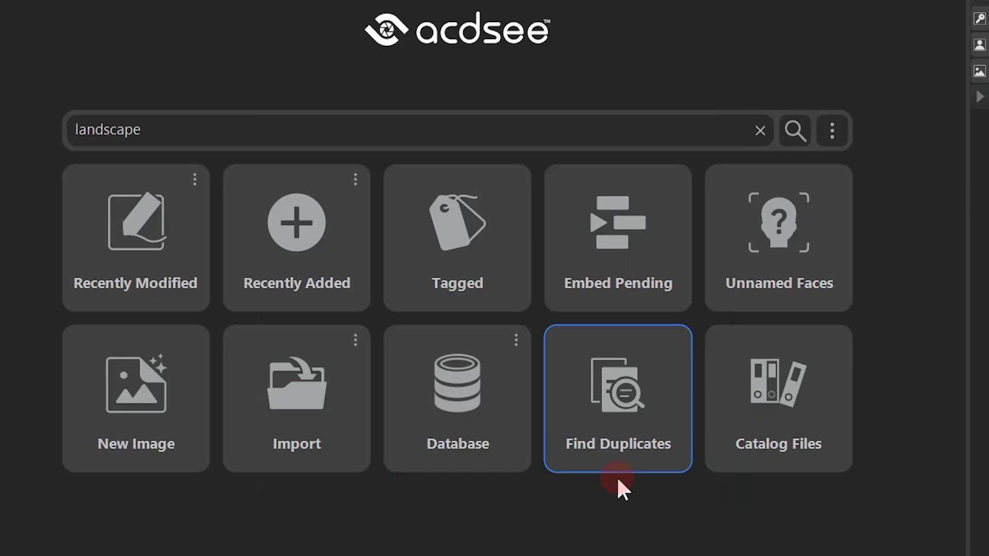
{"action": "left_click", "coordinate": [787, 382]}
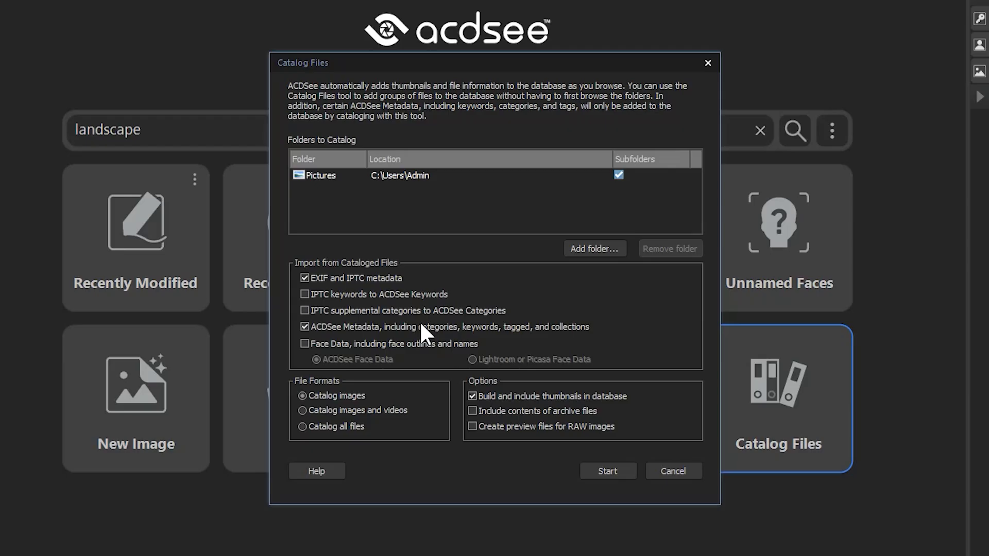
{"action": "left_click", "coordinate": [304, 342]}
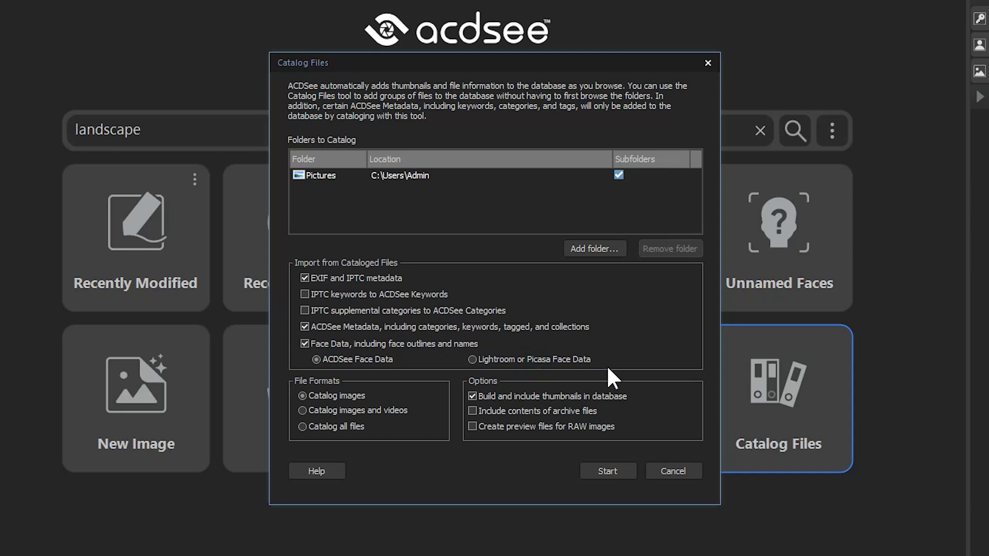
{"action": "left_click", "coordinate": [671, 469]}
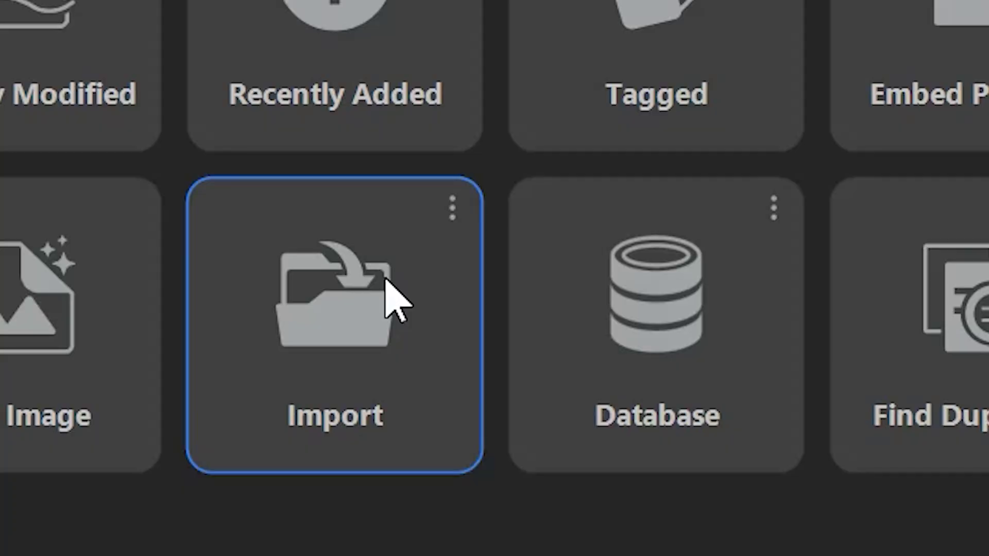
Set the import source to the PHOTOS folder on the F: drive.
{"action": "left_click", "coordinate": [452, 207]}
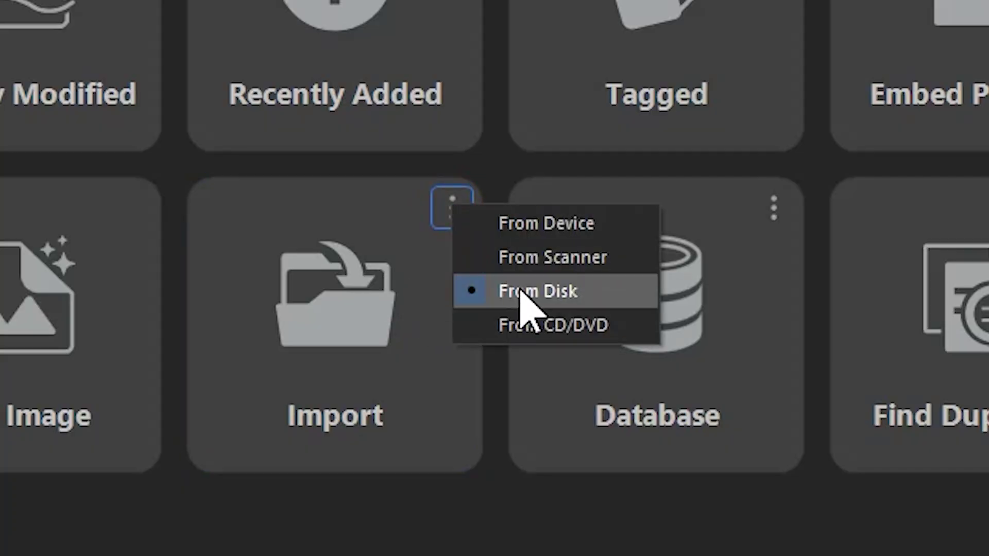
{"action": "left_click", "coordinate": [354, 372]}
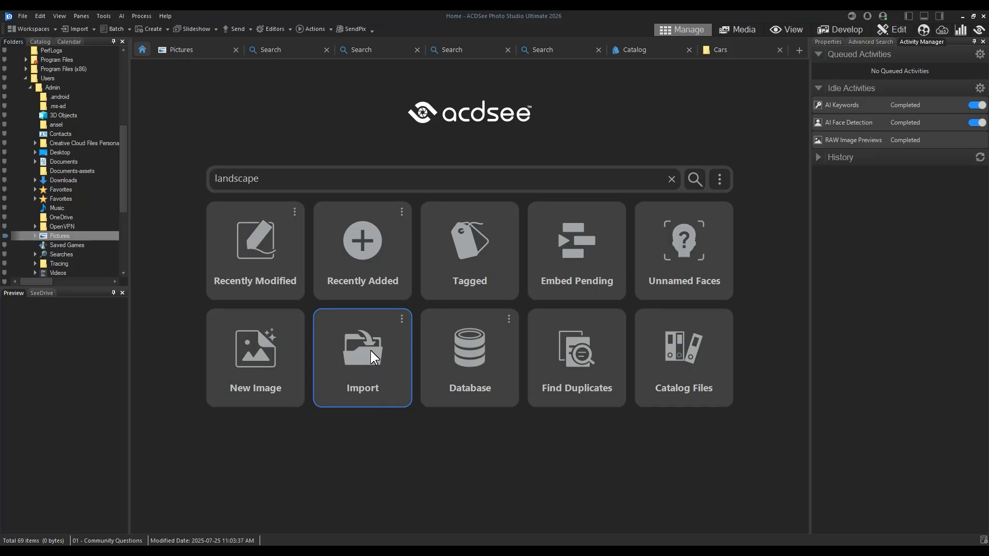
{"action": "left_click", "coordinate": [370, 351]}
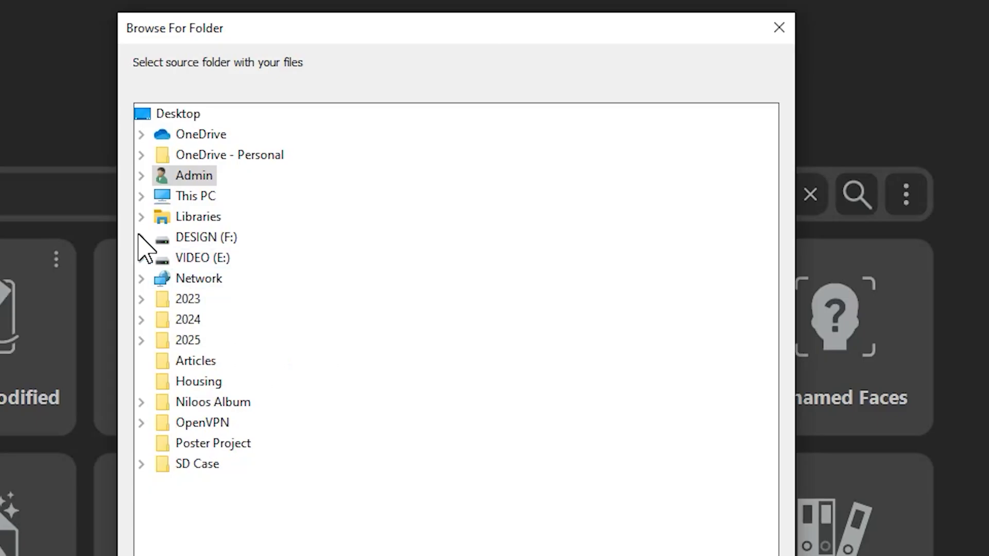
{"action": "left_click", "coordinate": [141, 237]}
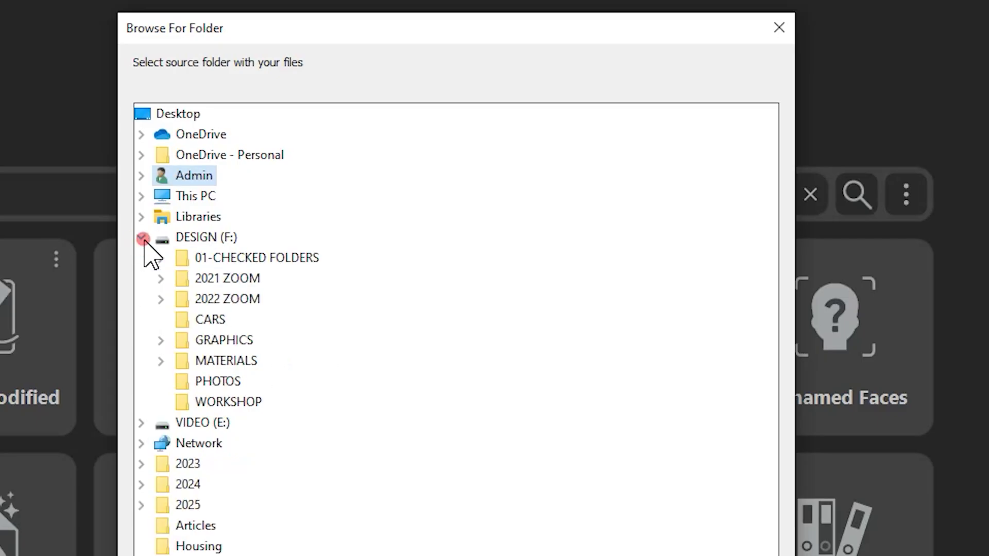
{"action": "left_click", "coordinate": [219, 381]}
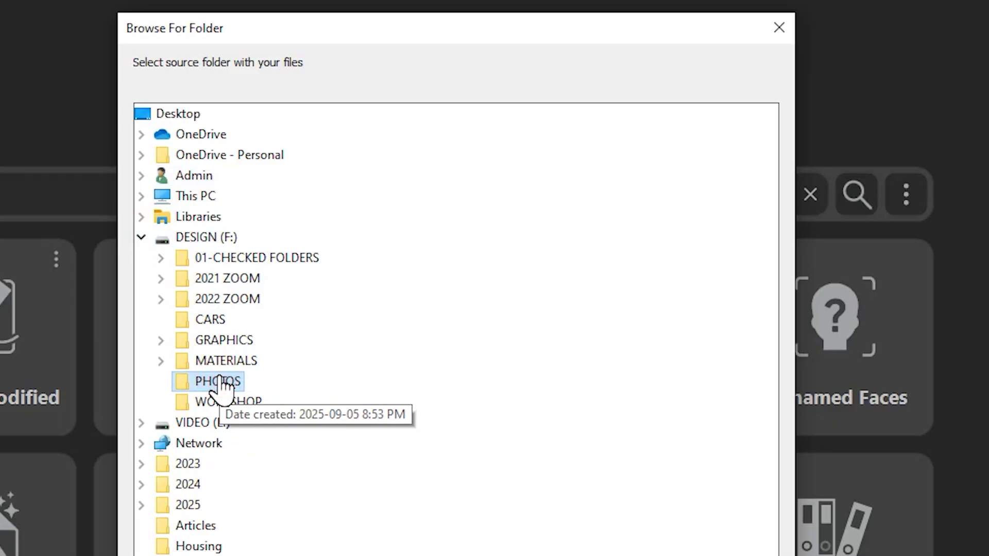
{"action": "right_click", "coordinate": [513, 382]}
{"action": "left_click", "coordinate": [658, 473]}
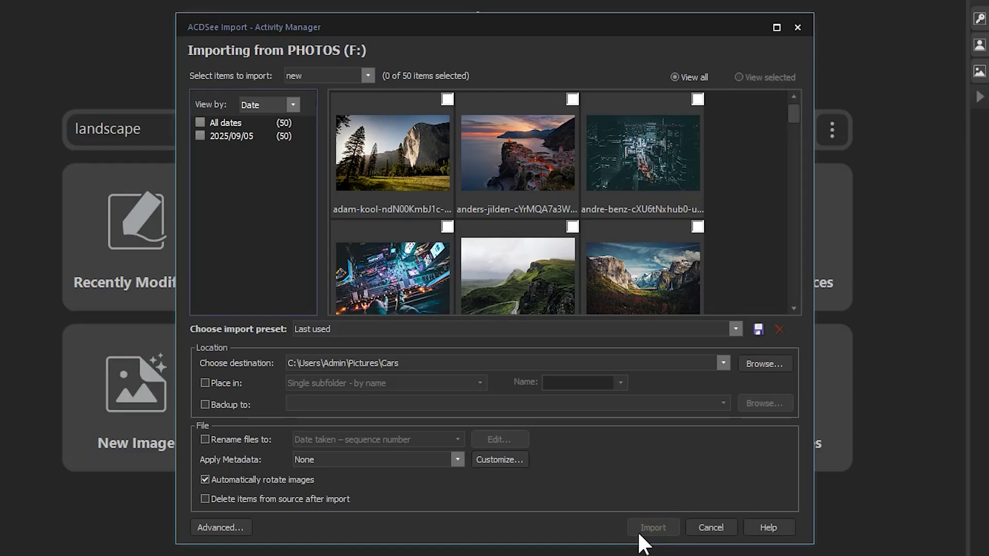
Select all 50 photos, set Pictures\Landscape 2 as destination, and queue the import.
{"action": "left_click", "coordinate": [199, 123]}
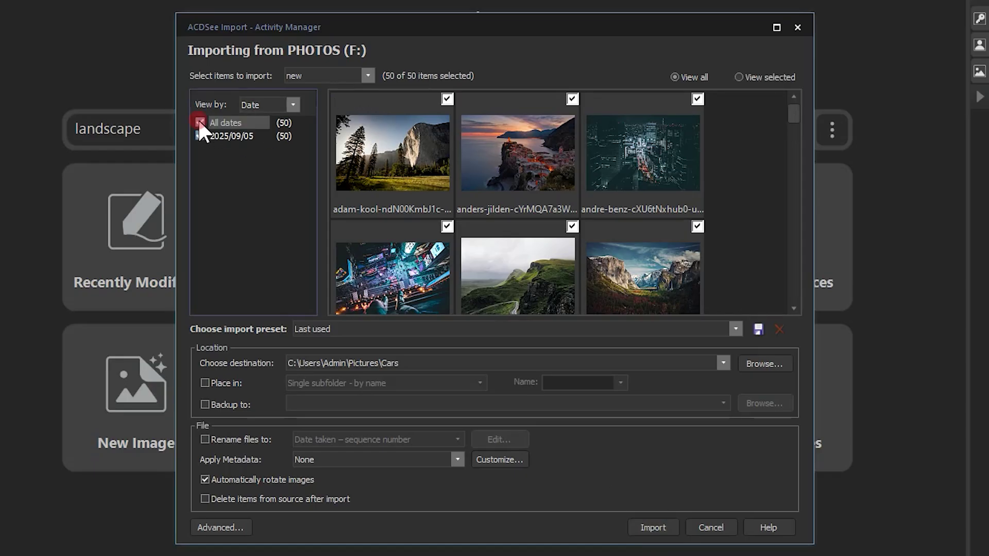
{"action": "left_click", "coordinate": [759, 364]}
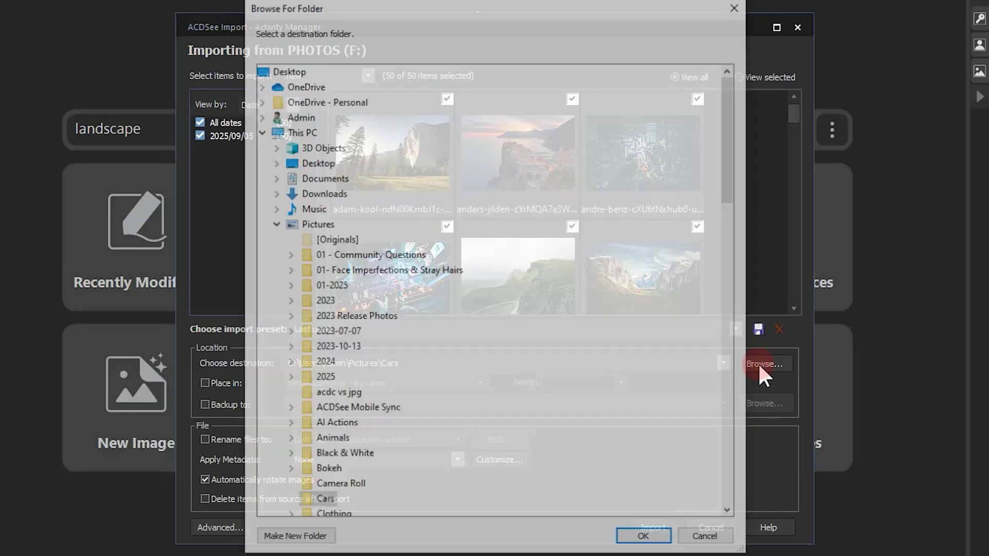
{"action": "scroll", "coordinate": [448, 347], "scroll_direction": "down", "scroll_amount": 5}
{"action": "scroll", "coordinate": [438, 347], "scroll_direction": "down", "scroll_amount": 5}
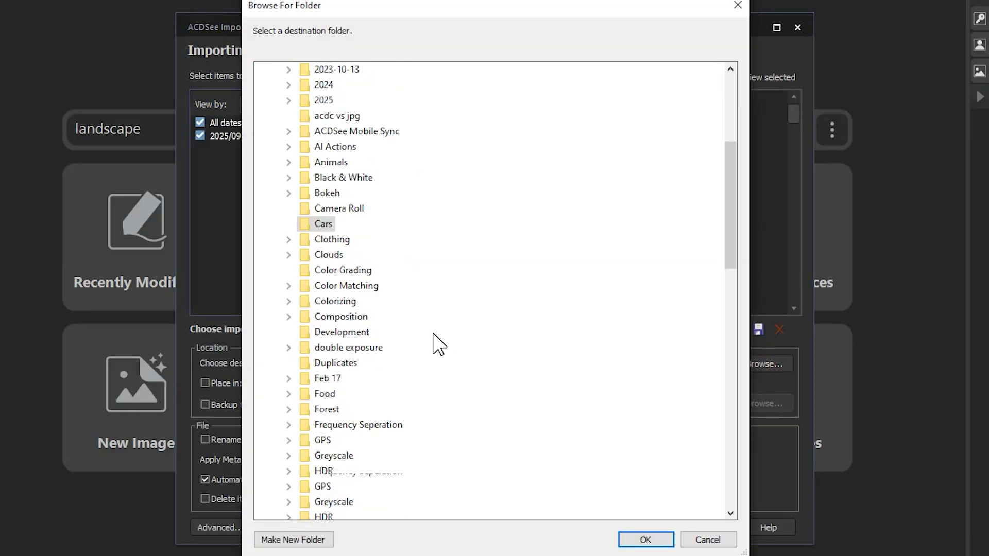
{"action": "left_click", "coordinate": [352, 364]}
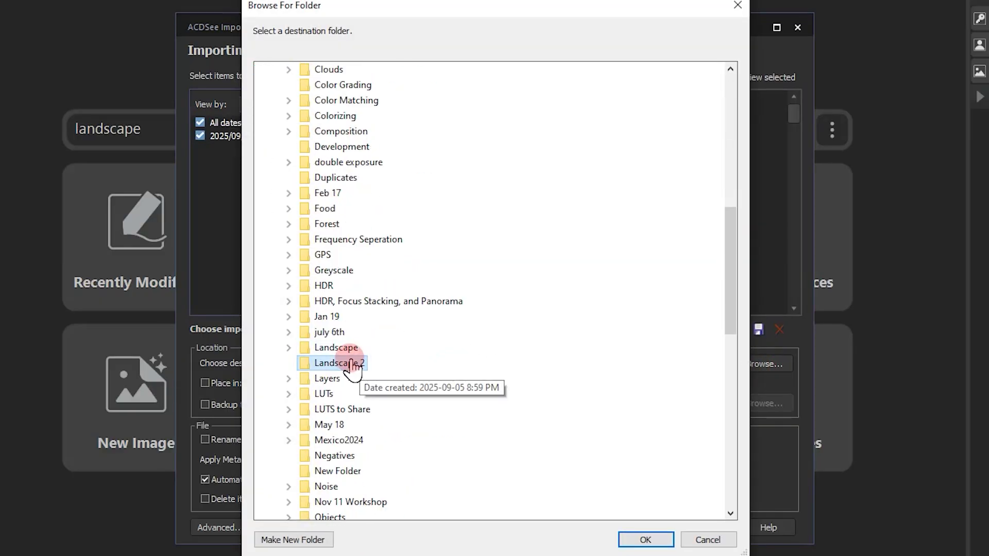
{"action": "left_click", "coordinate": [644, 538]}
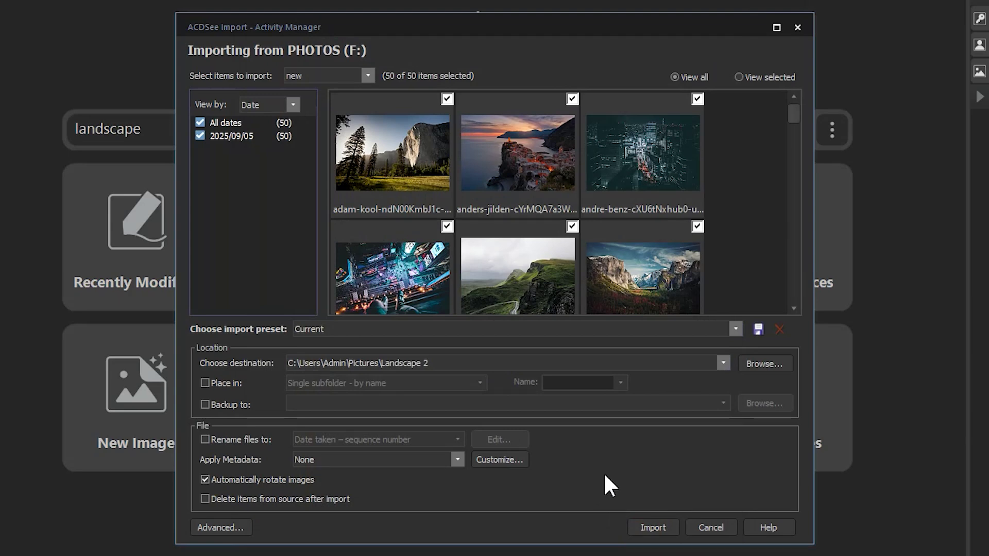
{"action": "left_click", "coordinate": [654, 527]}
Start a new import from the Home page with F:\CARS as the source folder.
{"action": "left_click", "coordinate": [378, 339]}
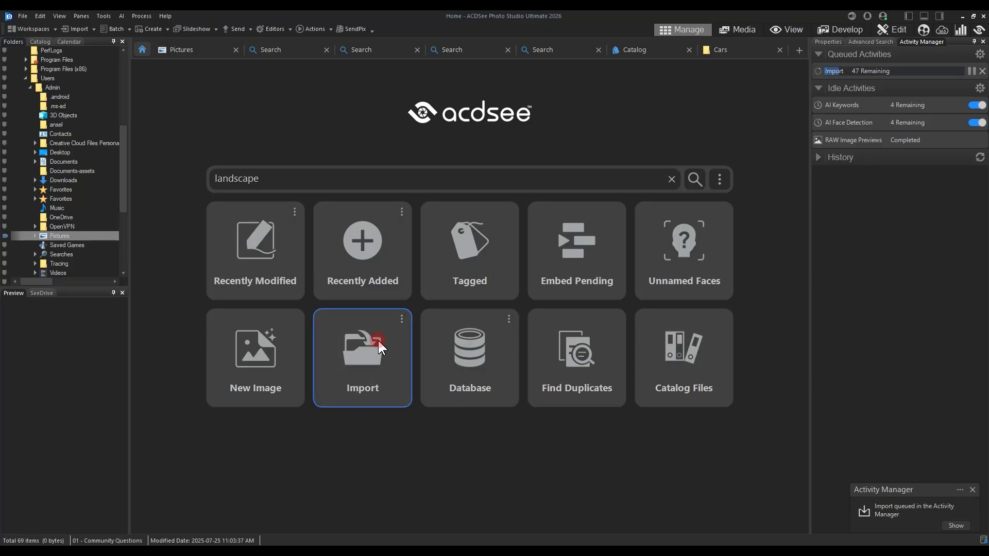
{"action": "left_click", "coordinate": [338, 200]}
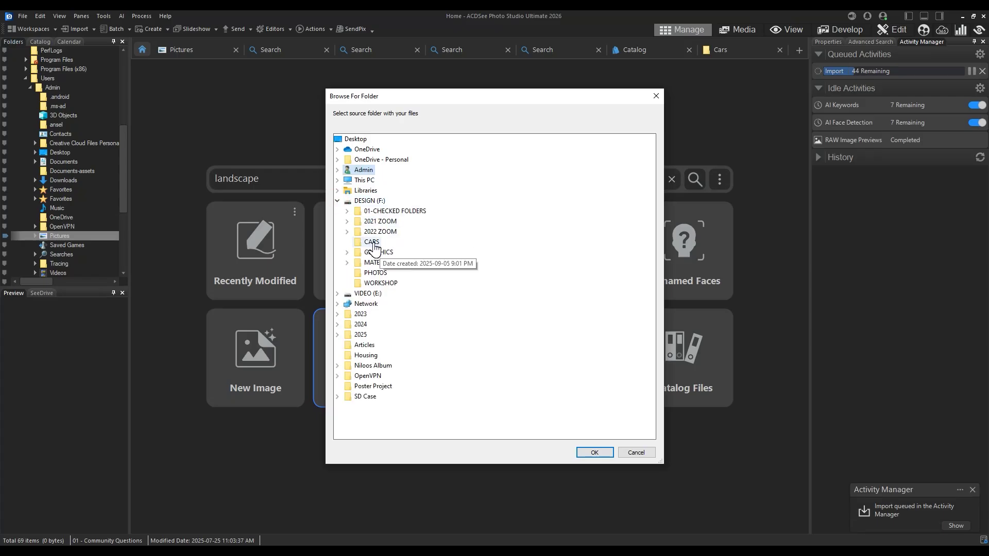
{"action": "left_click", "coordinate": [372, 242]}
{"action": "left_click", "coordinate": [594, 452]}
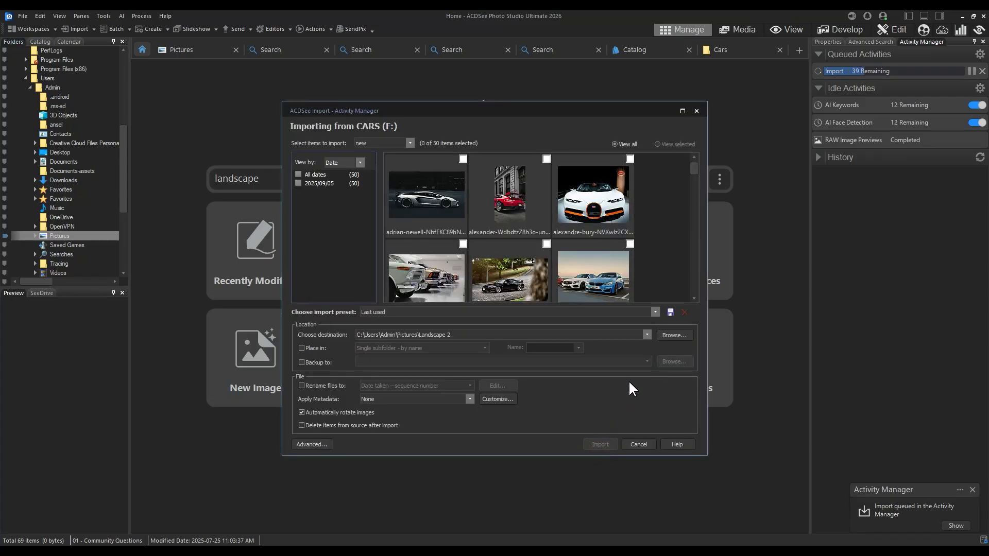
Select all 50 car photos, set Pictures\Cars as destination, and queue the import.
{"action": "left_click", "coordinate": [298, 175]}
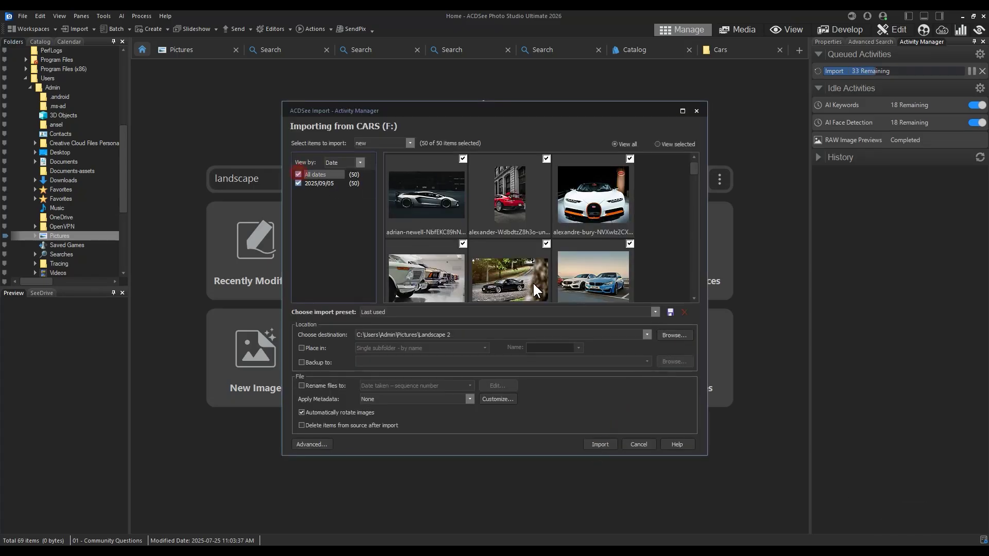
{"action": "left_click", "coordinate": [675, 335]}
{"action": "scroll", "coordinate": [499, 330], "scroll_direction": "down", "scroll_amount": 5}
{"action": "left_click", "coordinate": [381, 304]}
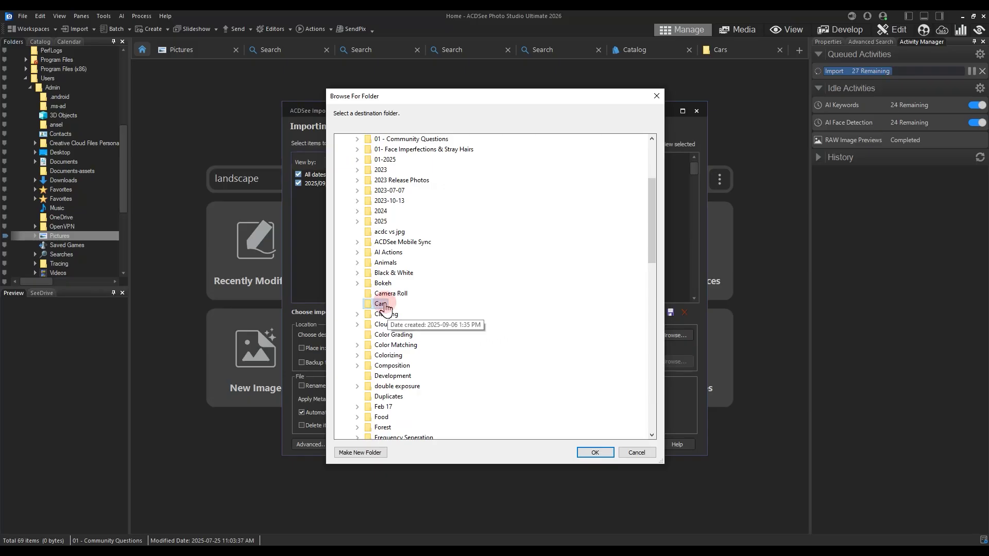
{"action": "left_click", "coordinate": [595, 453]}
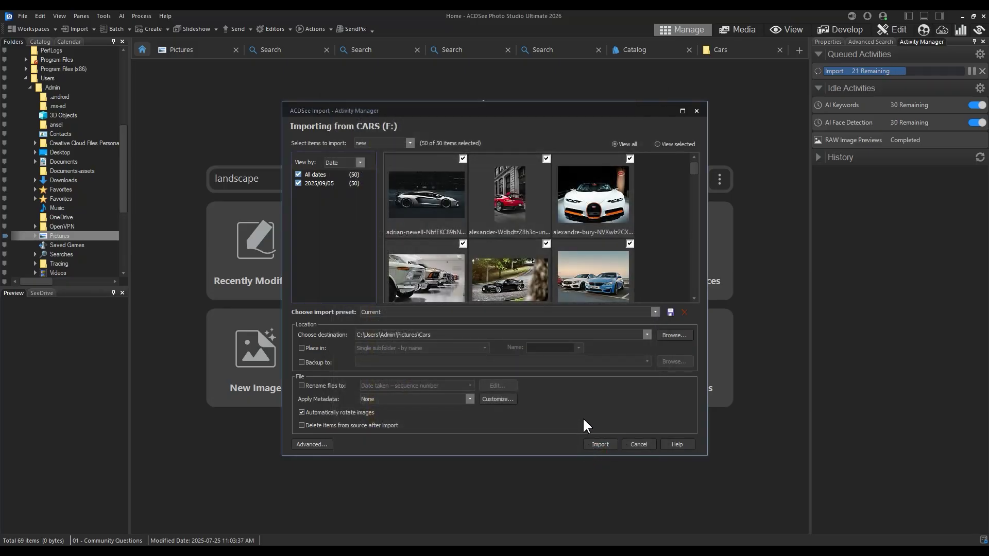
{"action": "left_click", "coordinate": [595, 445]}
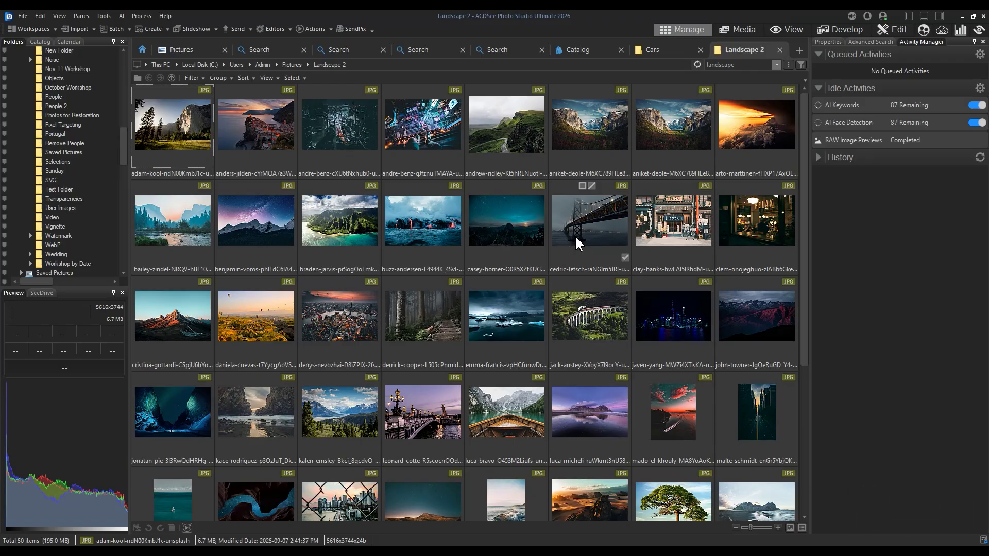
Glance at the Batch menu, show the Advanced Search pane, and select all 50 Landscape 2 photos.
{"action": "left_click", "coordinate": [575, 235]}
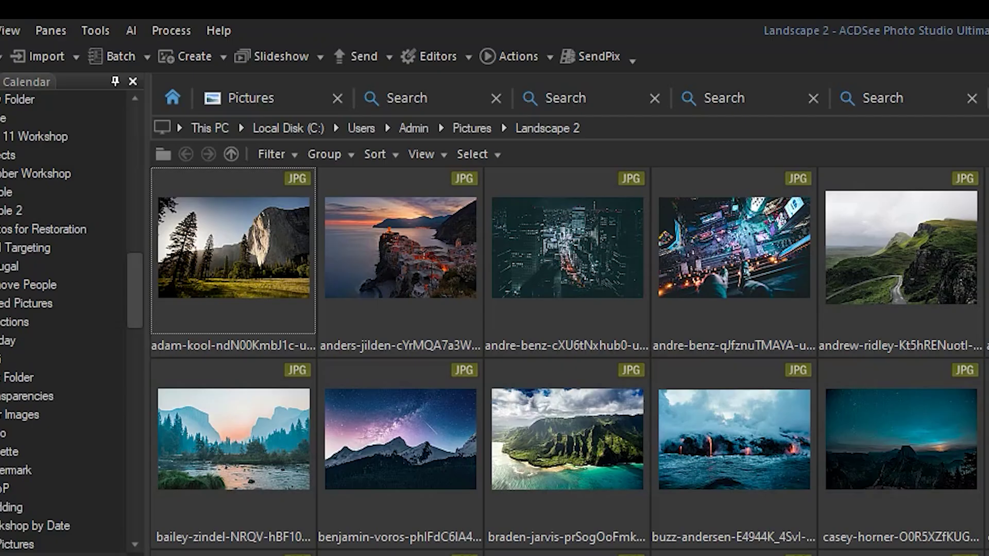
{"action": "left_click", "coordinate": [123, 59]}
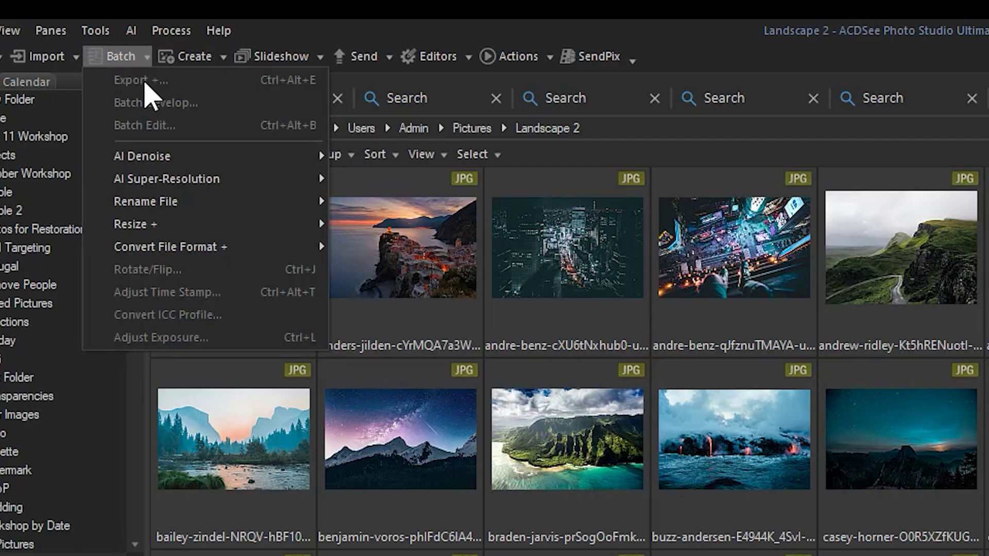
{"action": "mouse_move", "coordinate": [233, 252]}
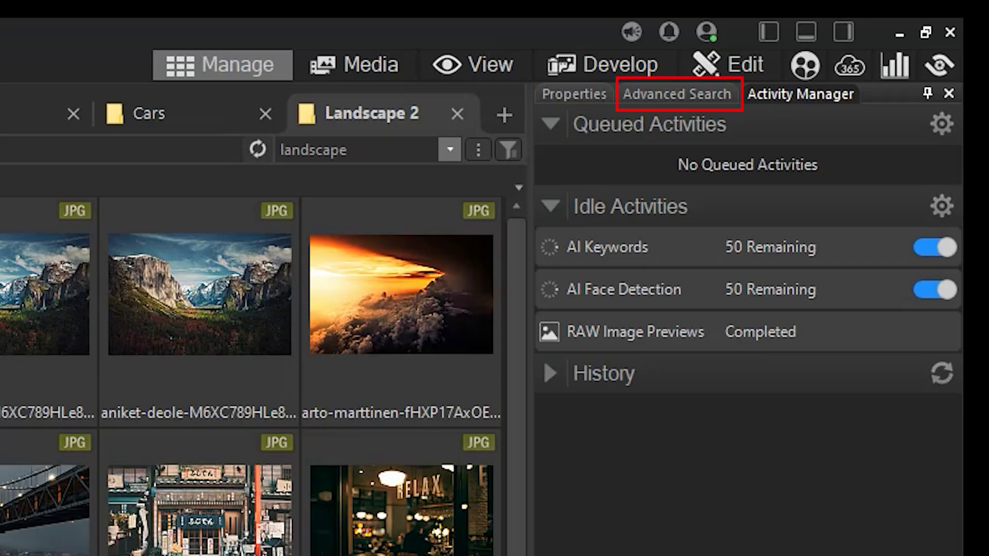
{"action": "left_click", "coordinate": [675, 96]}
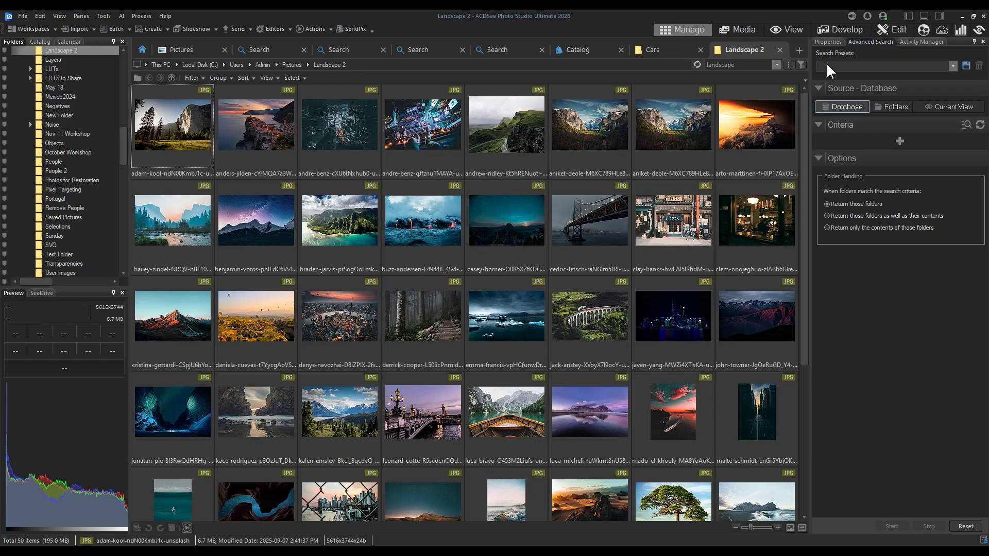
{"action": "left_click", "coordinate": [421, 135]}
{"action": "key", "text": "ctrl+a"}
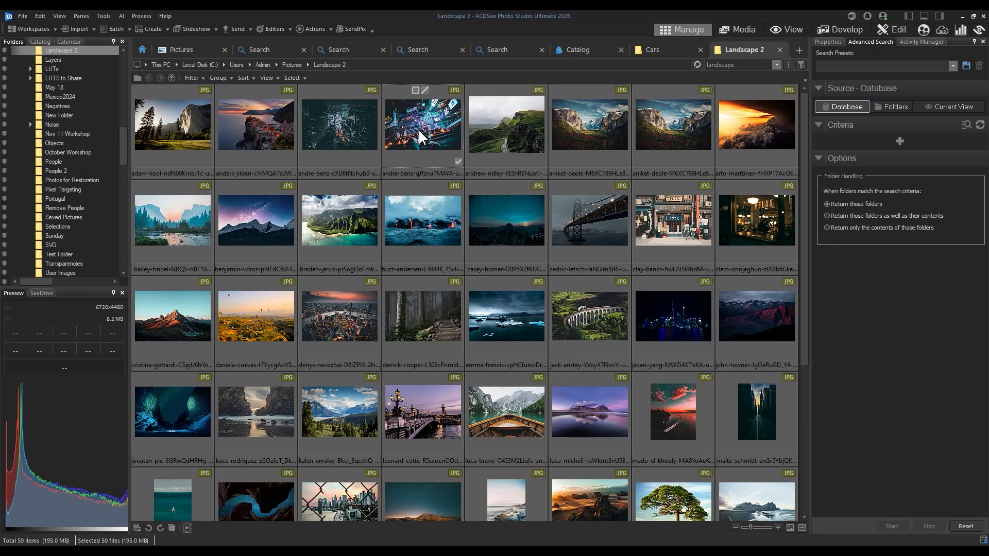
Apply the Process > Apply Preset > Dusk preset to the selected Landscape 2 images.
{"action": "right_click", "coordinate": [421, 137]}
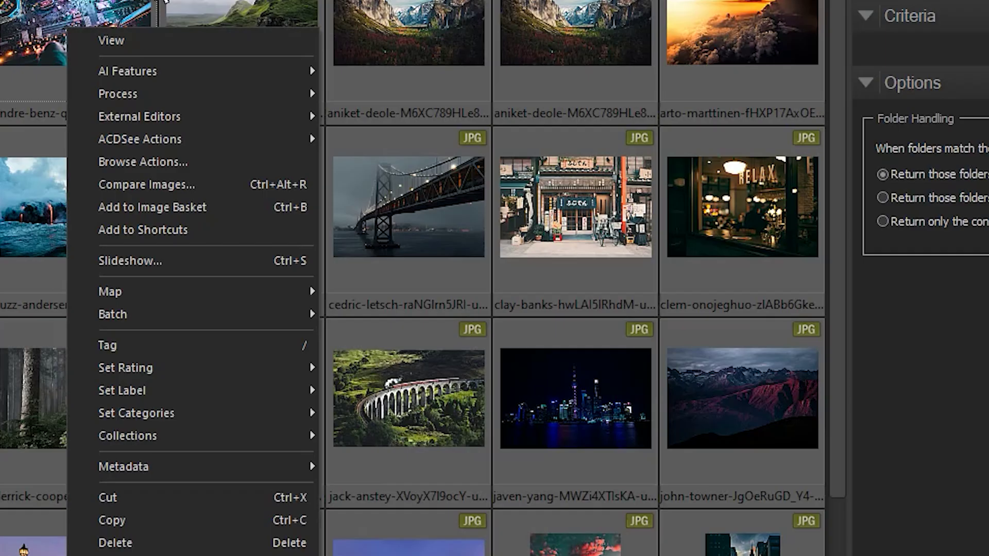
{"action": "mouse_move", "coordinate": [183, 100]}
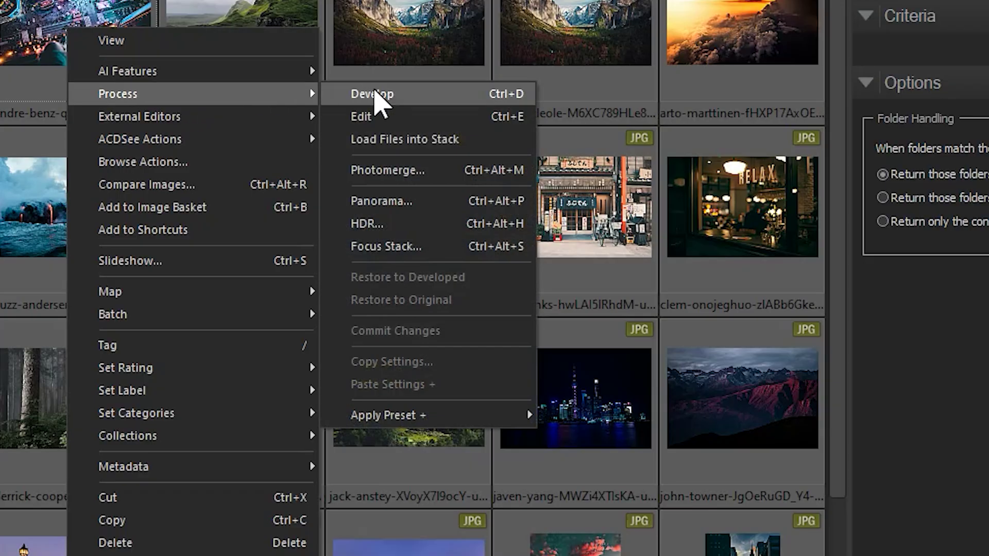
{"action": "mouse_move", "coordinate": [442, 413]}
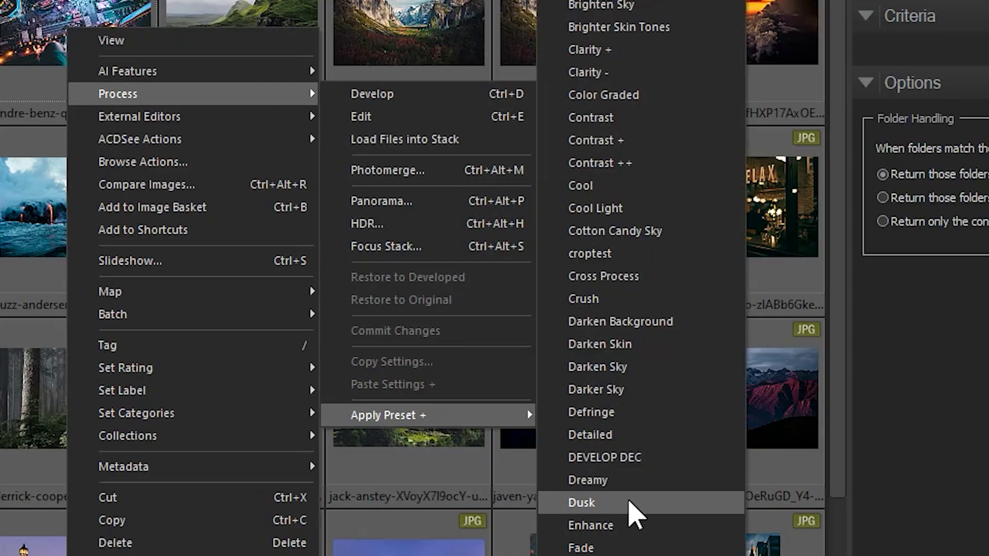
{"action": "left_click", "coordinate": [630, 502]}
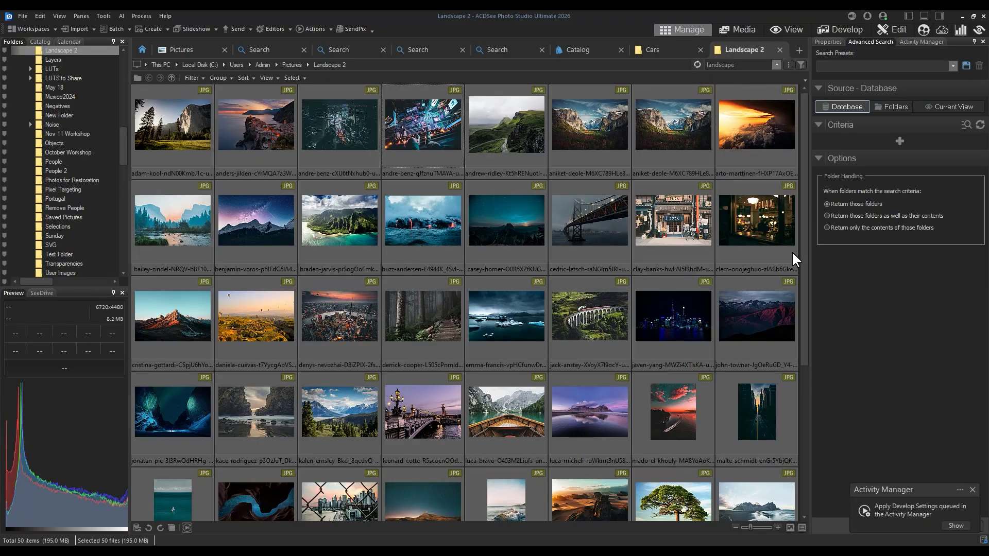
Switch to the Cars tab, refresh it, and select all 50 car photos.
{"action": "left_click", "coordinate": [666, 48]}
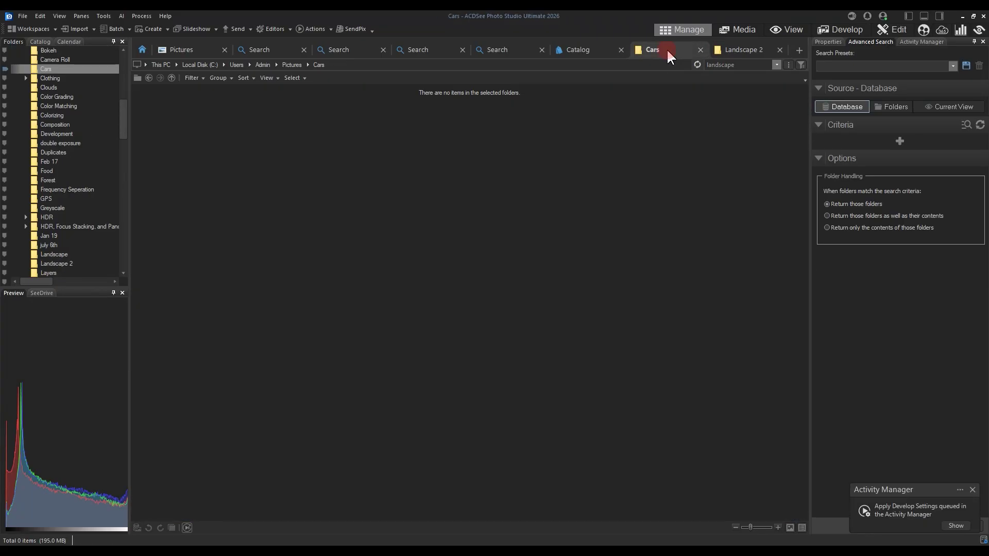
{"action": "left_click", "coordinate": [697, 64]}
{"action": "key", "text": "ctrl+a"}
{"action": "left_click", "coordinate": [922, 41]}
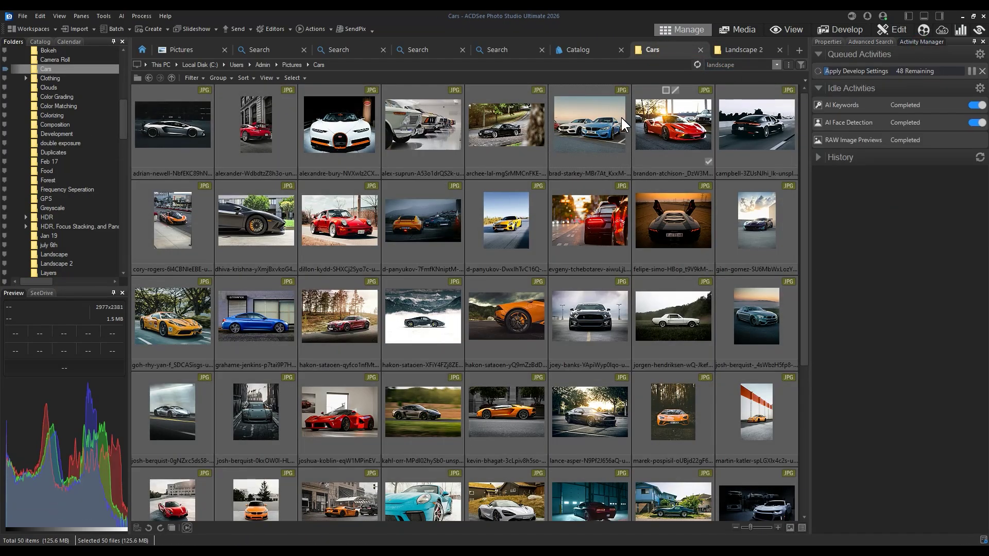